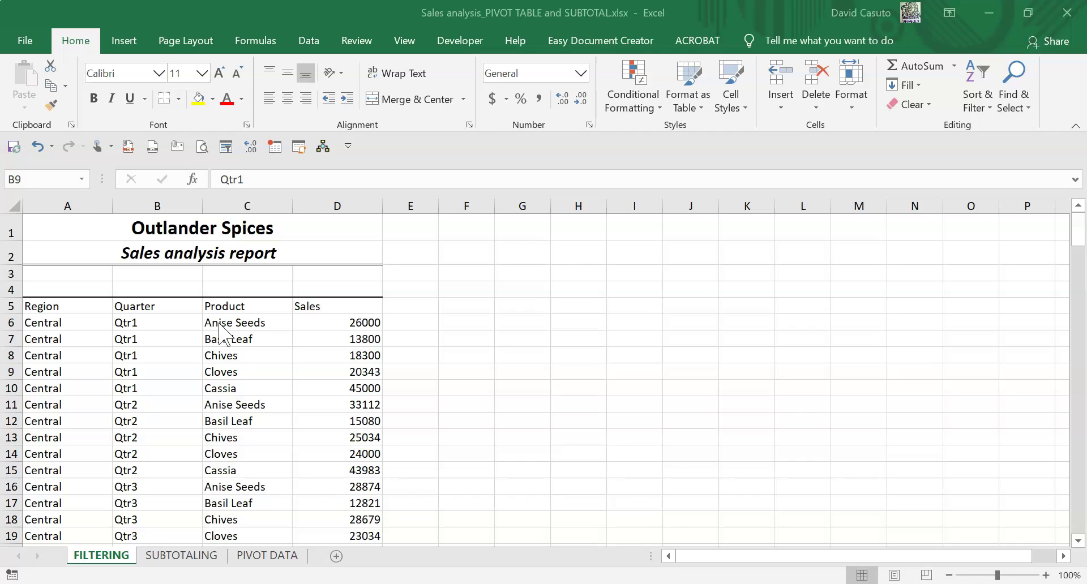
pyautogui.click(113, 351)
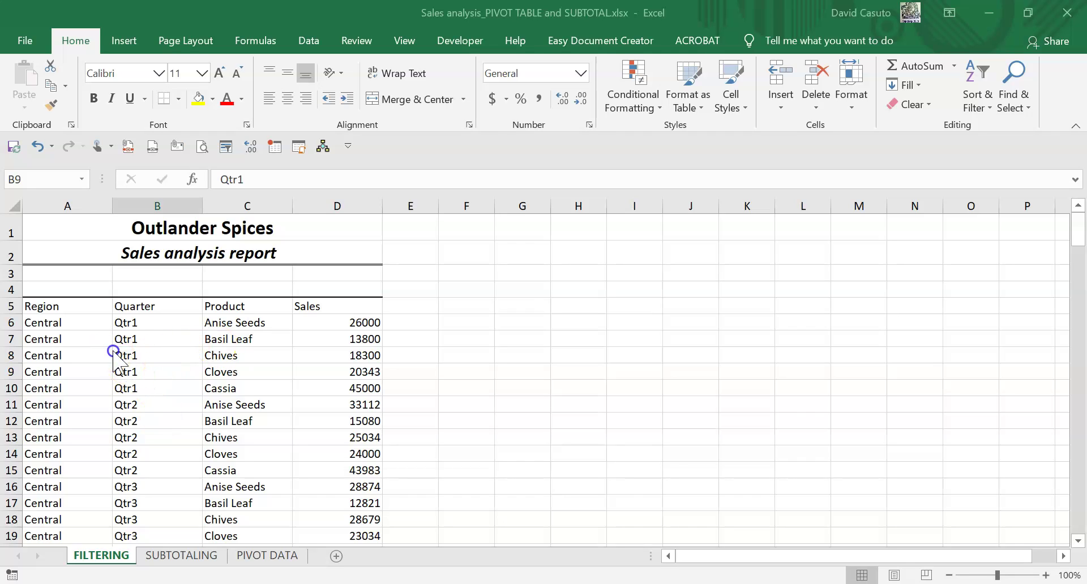
pyautogui.click(72, 348)
pyautogui.scroll(-9, 244, 371)
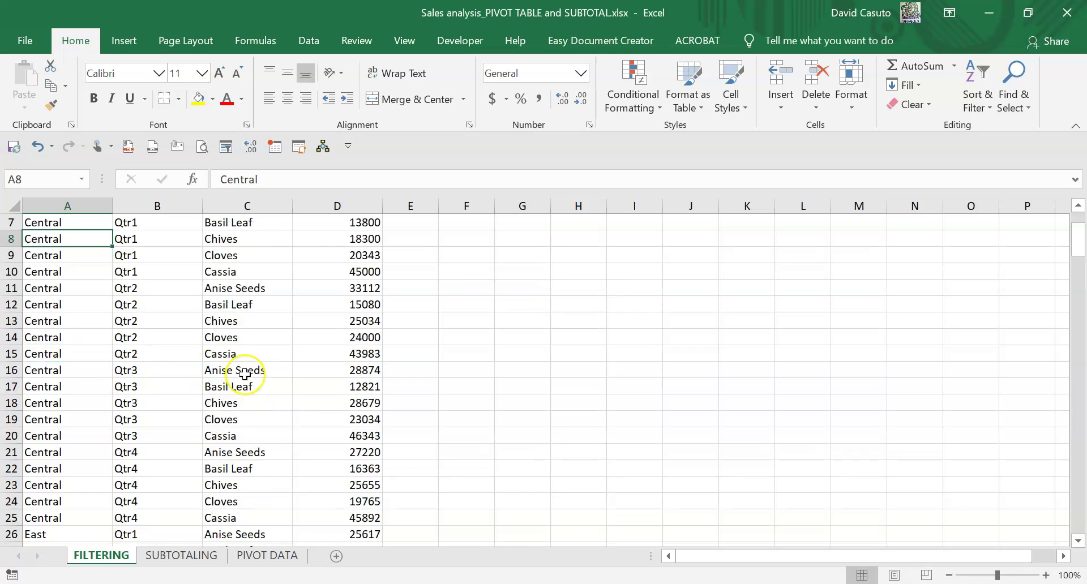
pyautogui.scroll(9, 243, 371)
pyautogui.scroll(-2, 232, 378)
pyautogui.scroll(2, 230, 379)
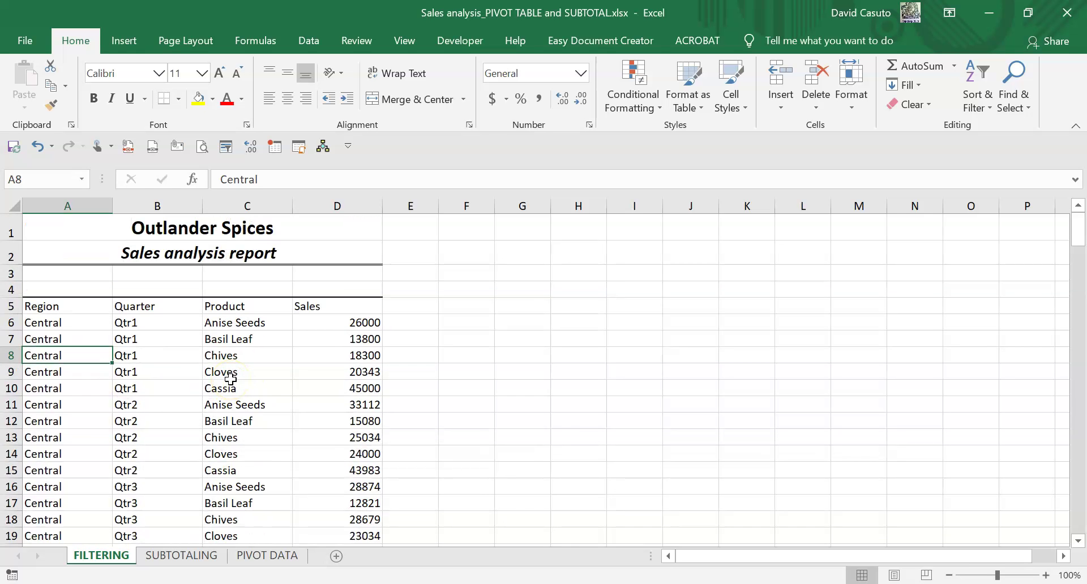
# Format the sales data in A5:D105 as a table with headers, using a red medium style with banded rows.
pyautogui.click(142, 371)
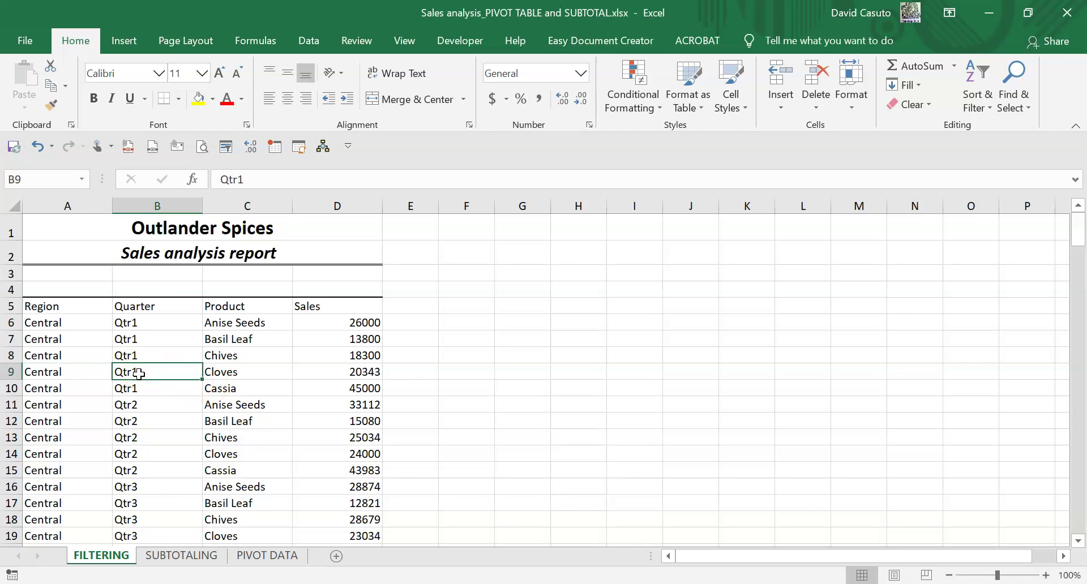
pyautogui.click(181, 401)
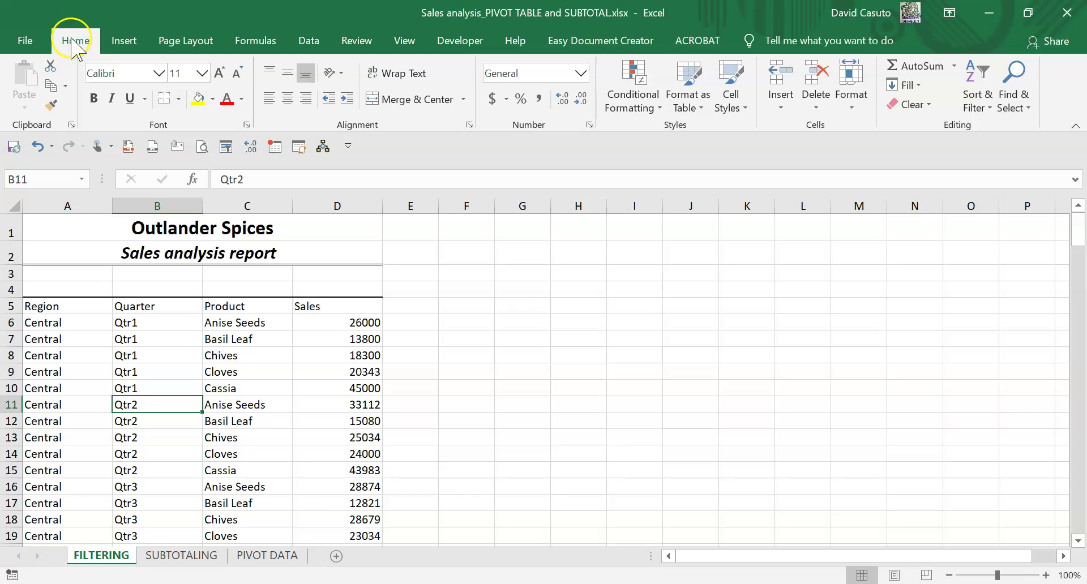
pyautogui.click(688, 86)
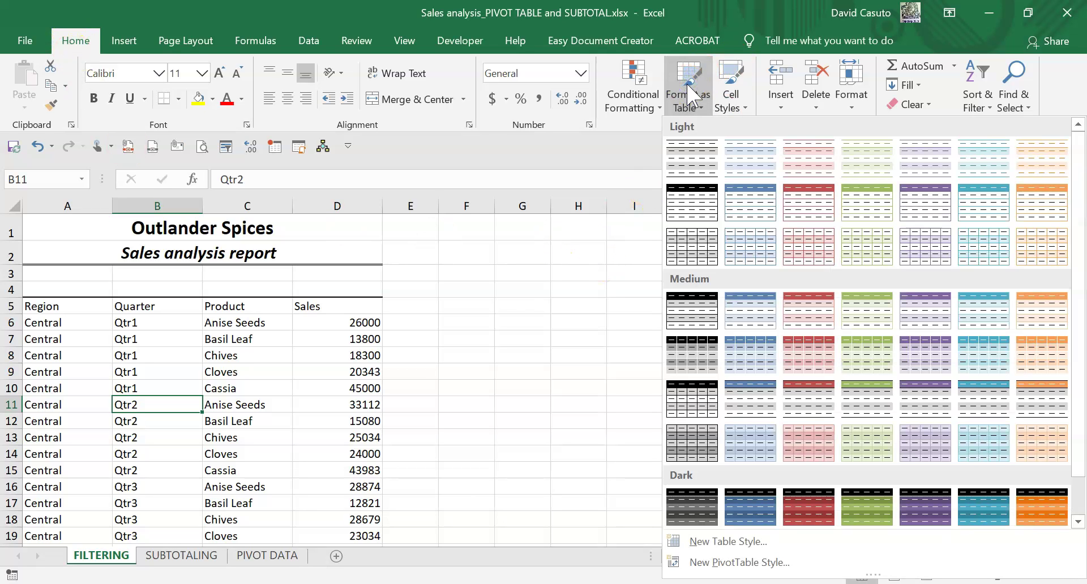
pyautogui.click(825, 346)
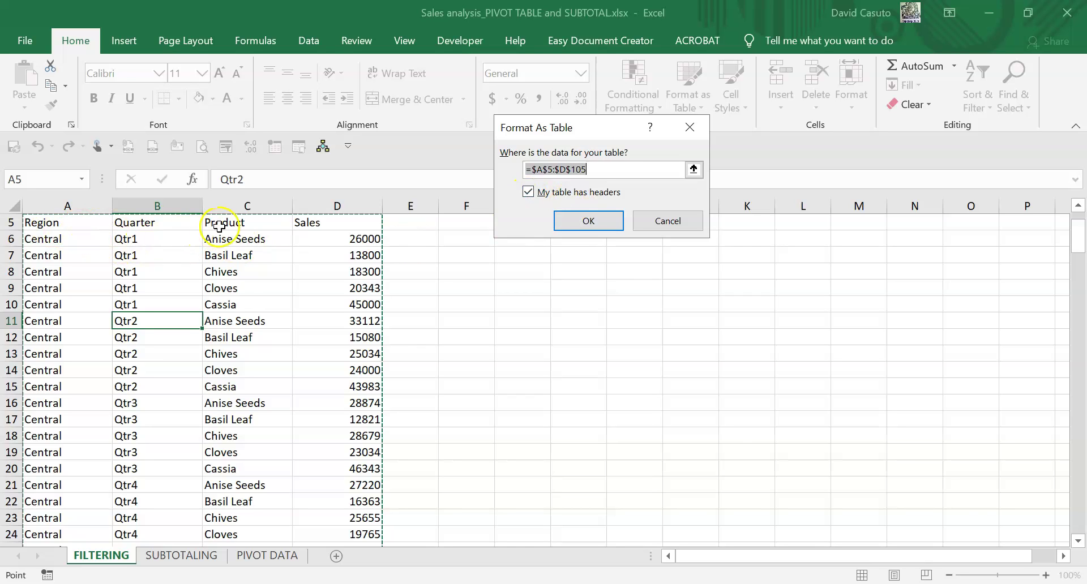
pyautogui.click(584, 222)
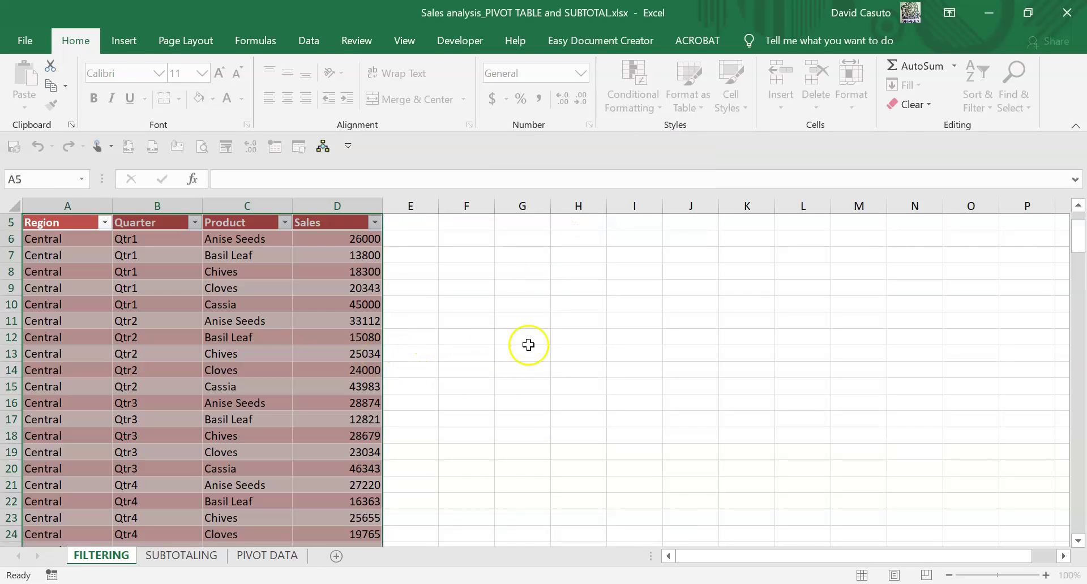
pyautogui.click(528, 344)
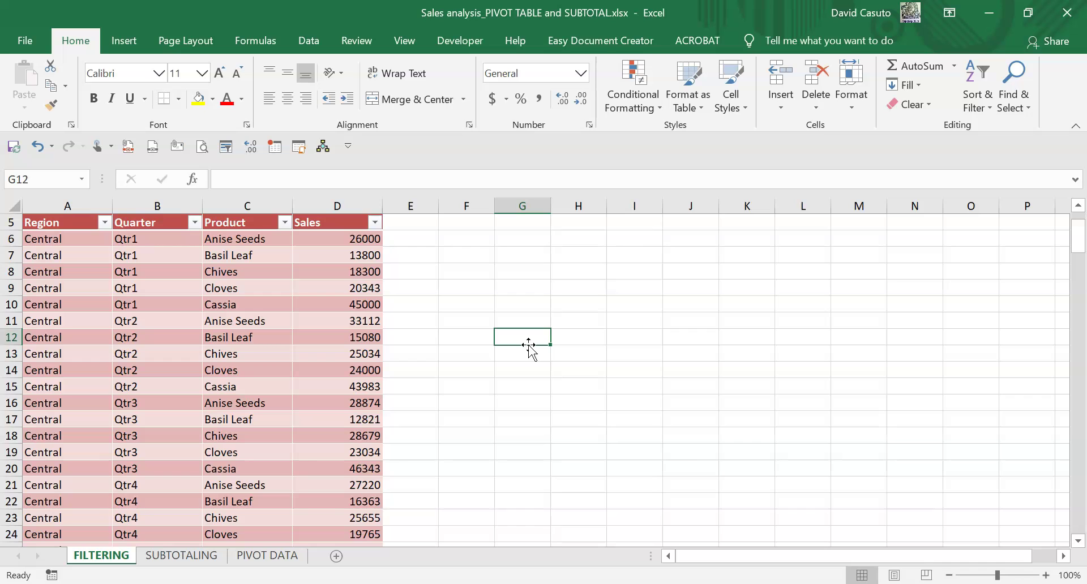
# Change the sales table's style to the medium style with a blue header and grey banded rows.
pyautogui.scroll(2, 150, 383)
pyautogui.scroll(-7, 133, 376)
pyautogui.scroll(7, 139, 389)
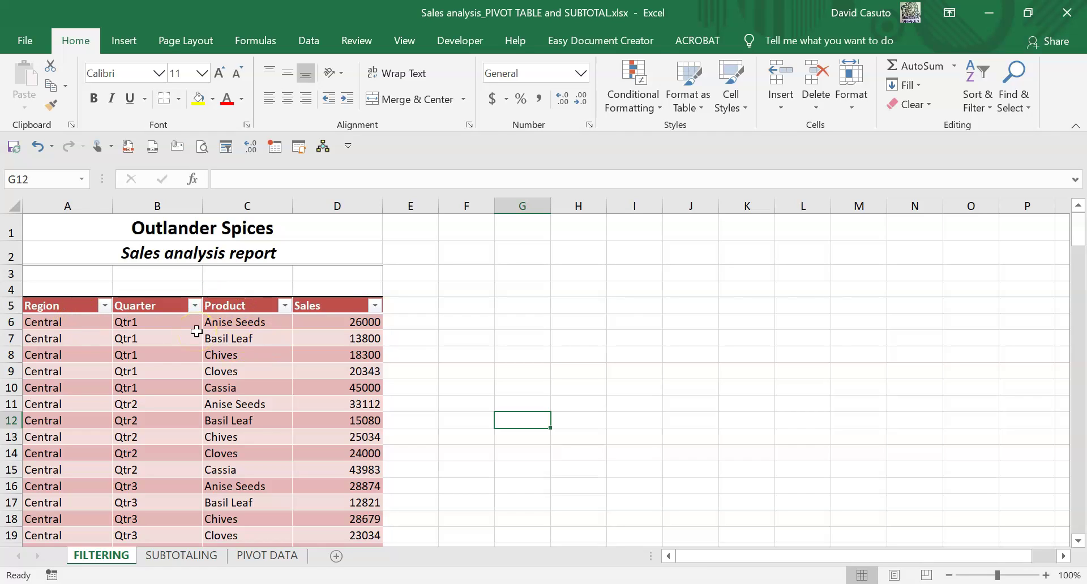
pyautogui.click(147, 372)
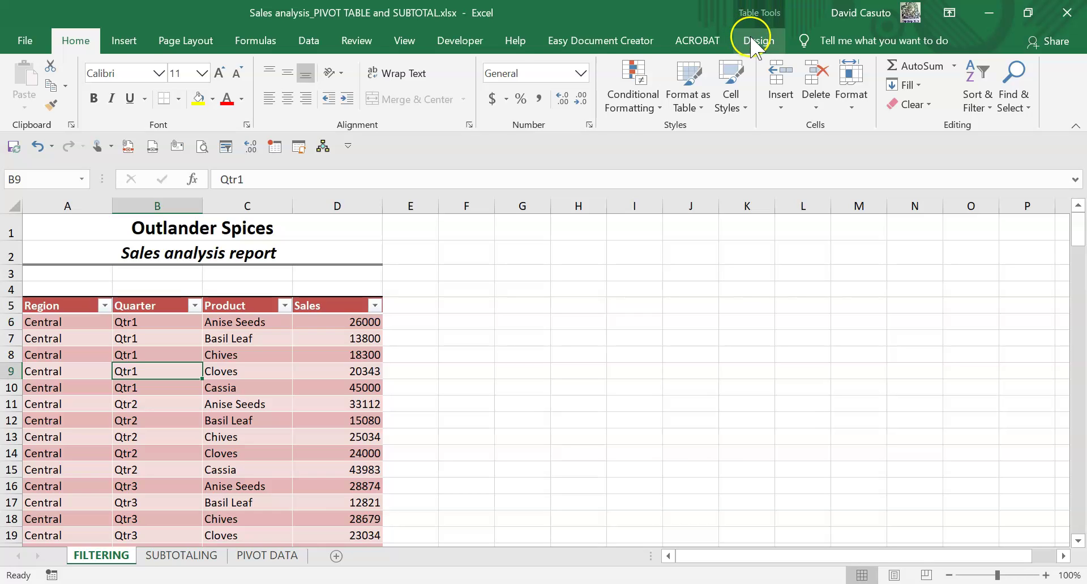
pyautogui.click(758, 40)
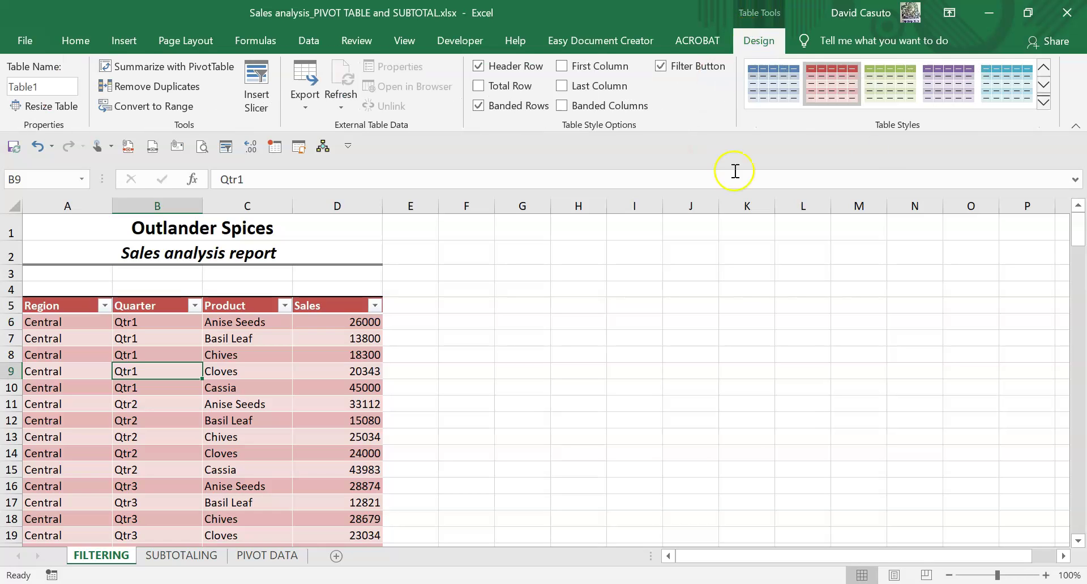
pyautogui.click(1043, 102)
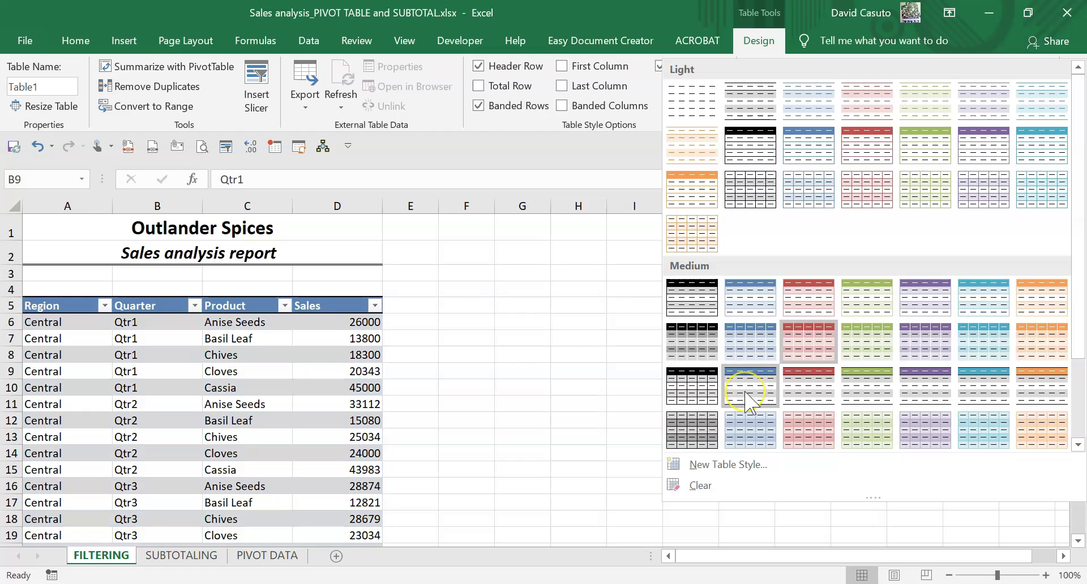
pyautogui.click(744, 390)
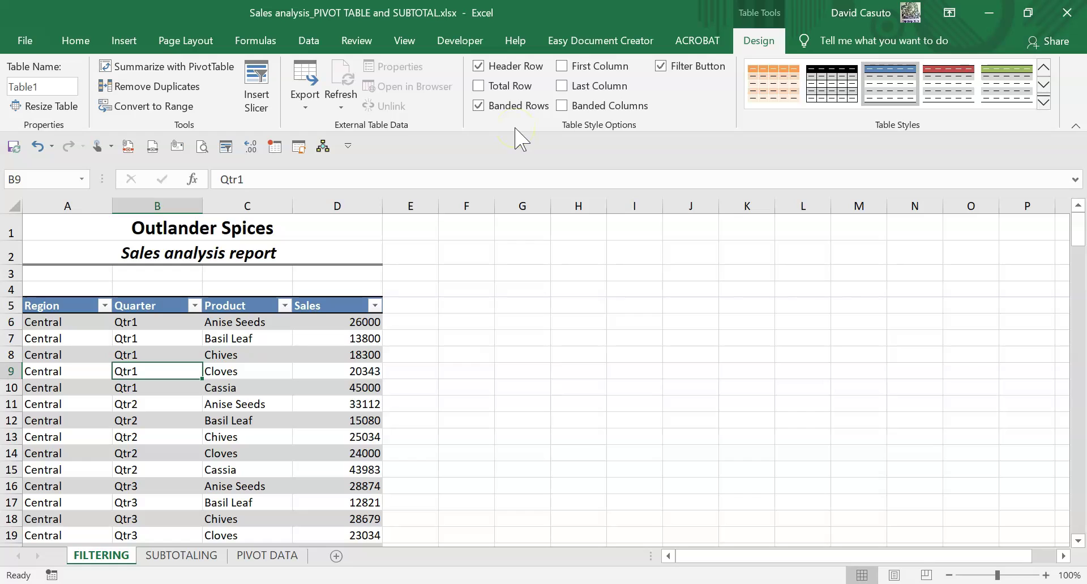
# Switch the table's Header Row and Banded Rows options off and on again to compare their effect.
pyautogui.click(479, 66)
pyautogui.click(479, 66)
pyautogui.click(478, 67)
pyautogui.click(478, 66)
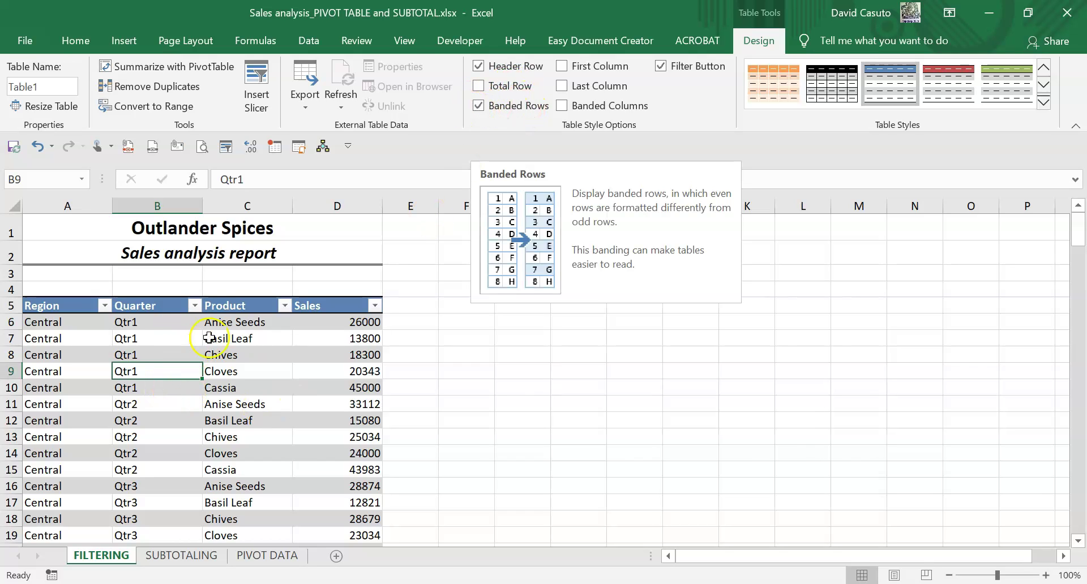
pyautogui.click(479, 106)
pyautogui.click(481, 107)
pyautogui.click(481, 108)
pyautogui.click(481, 107)
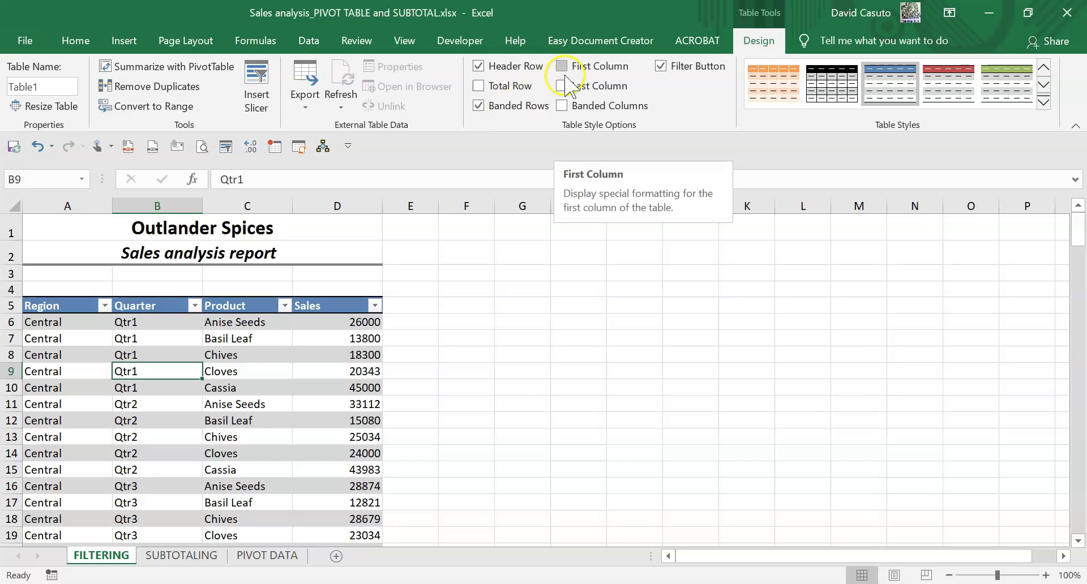
# Turn off Banded Rows and try the First Column and Last Column formatting on the table one at a time.
pyautogui.click(479, 106)
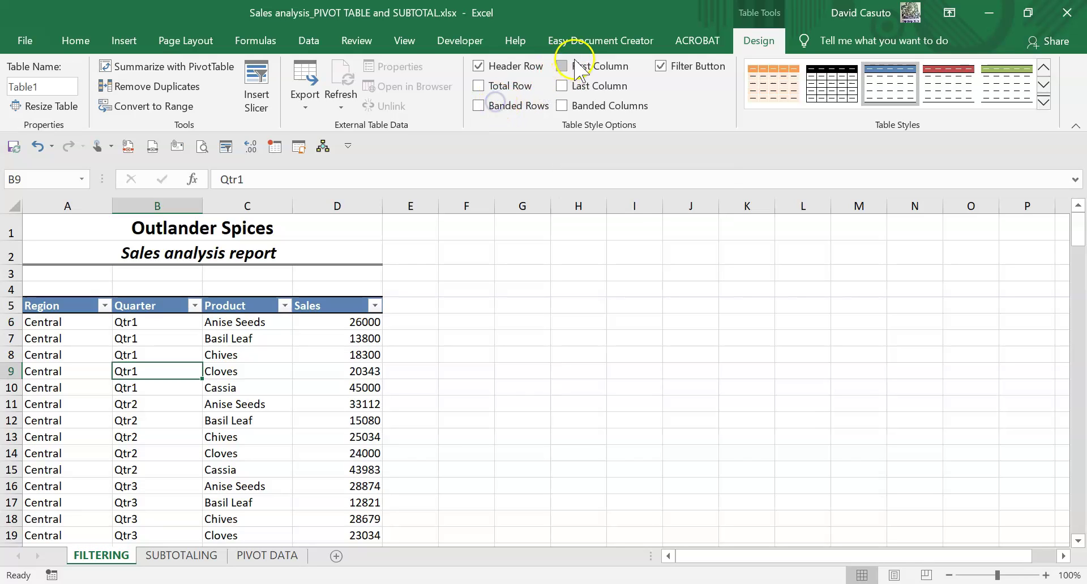
pyautogui.click(561, 66)
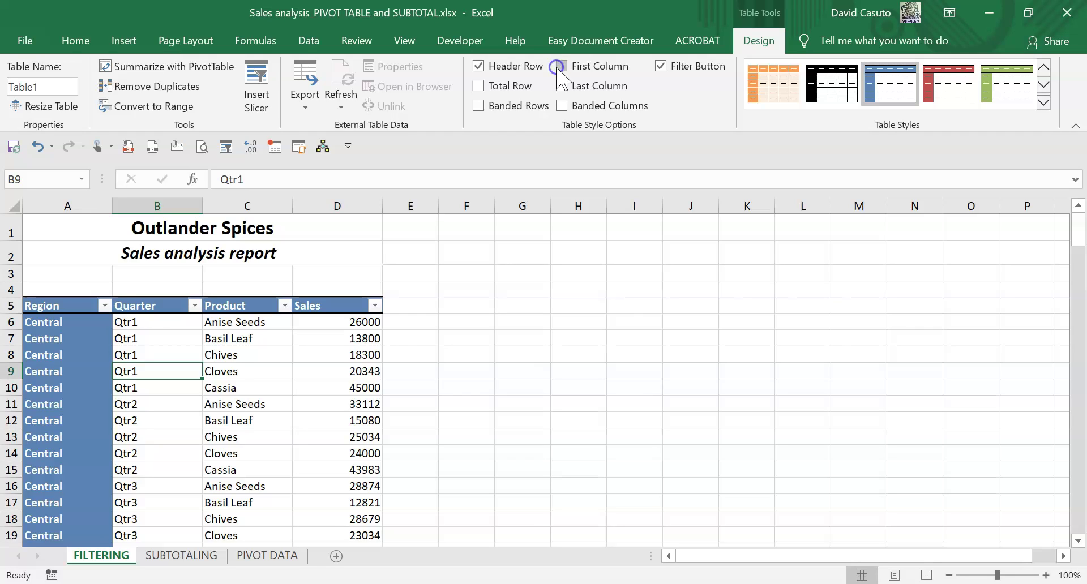
pyautogui.click(559, 67)
pyautogui.click(561, 86)
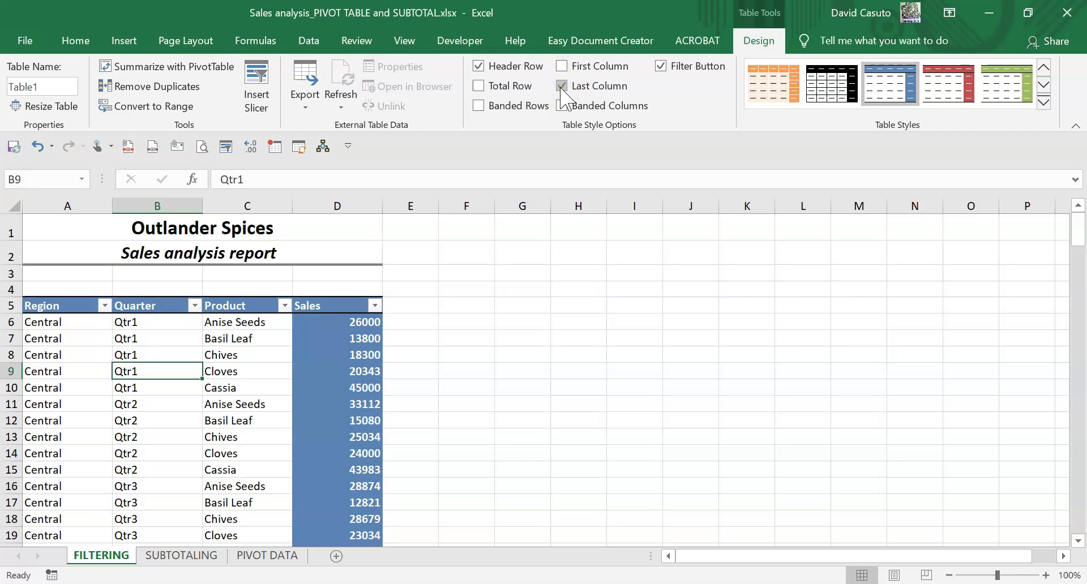
pyautogui.click(562, 87)
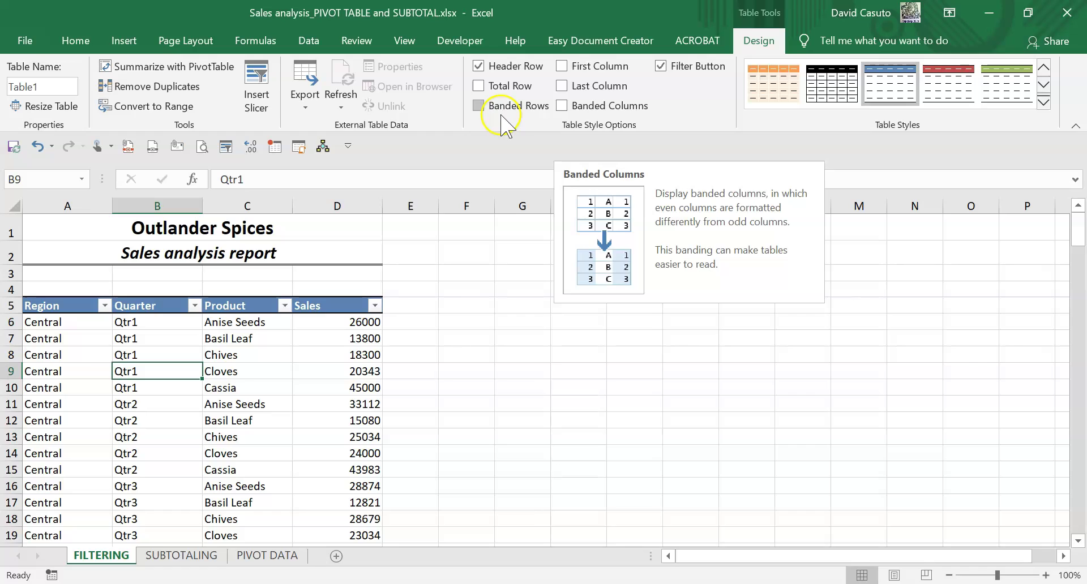
# Try Banded Columns on the table, remove it, and turn Banded Rows back on.
pyautogui.click(561, 106)
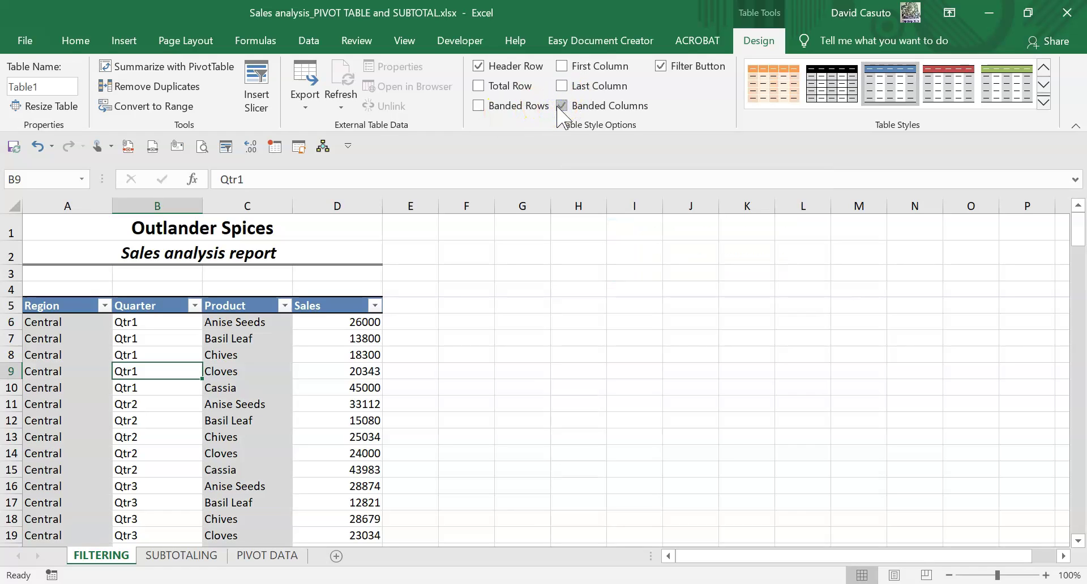
pyautogui.click(561, 106)
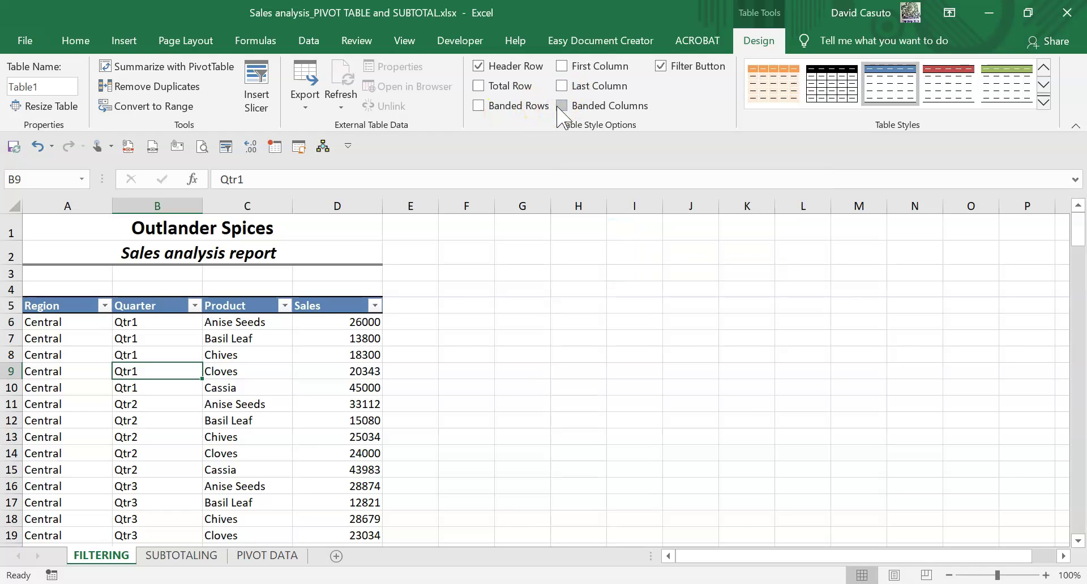
pyautogui.click(479, 107)
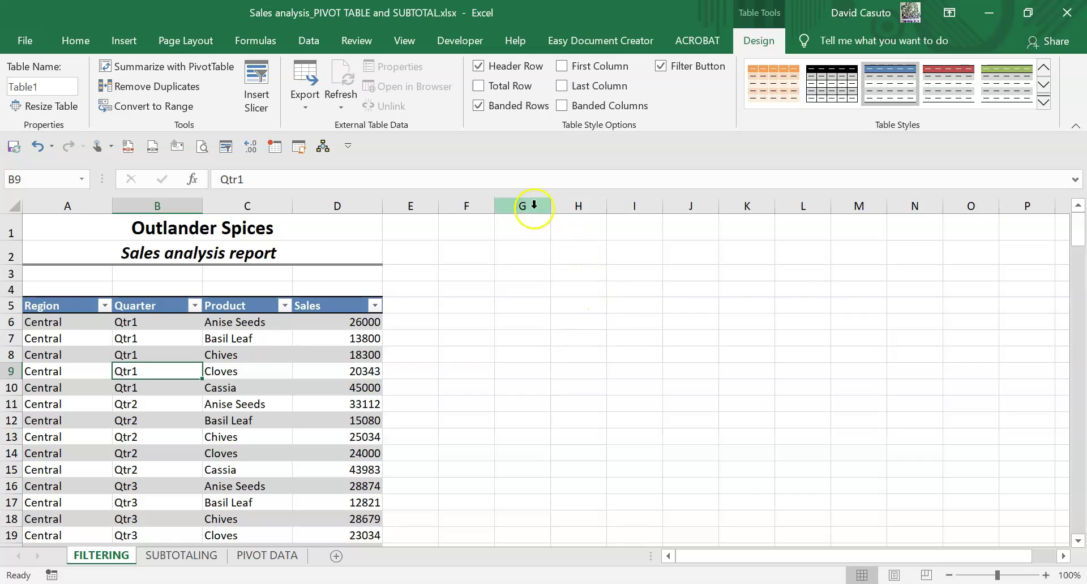
# Add a total row to the table and try the Count and Average functions for the Sales total.
pyautogui.click(479, 85)
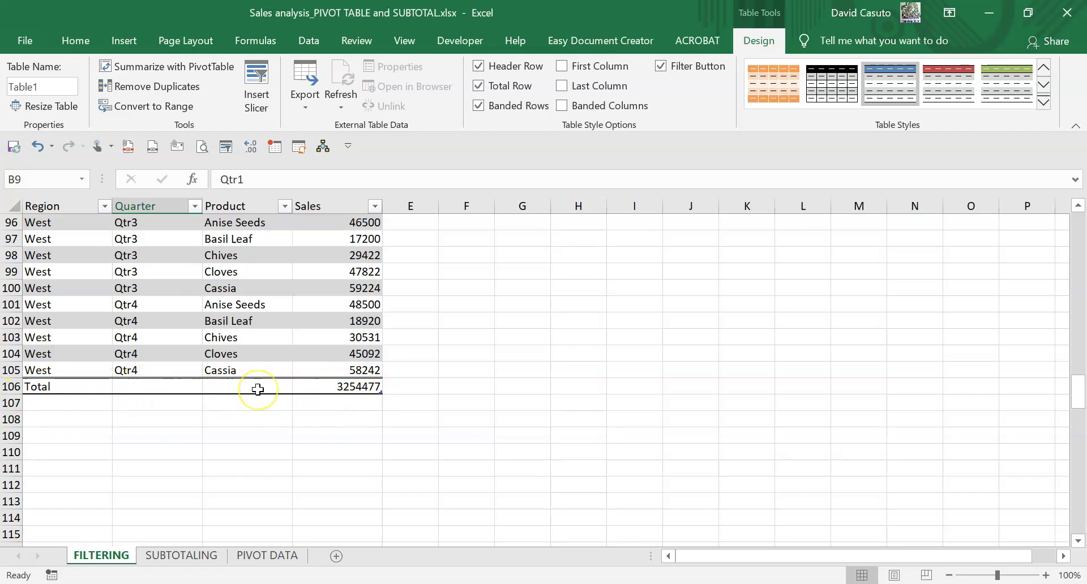
pyautogui.click(328, 390)
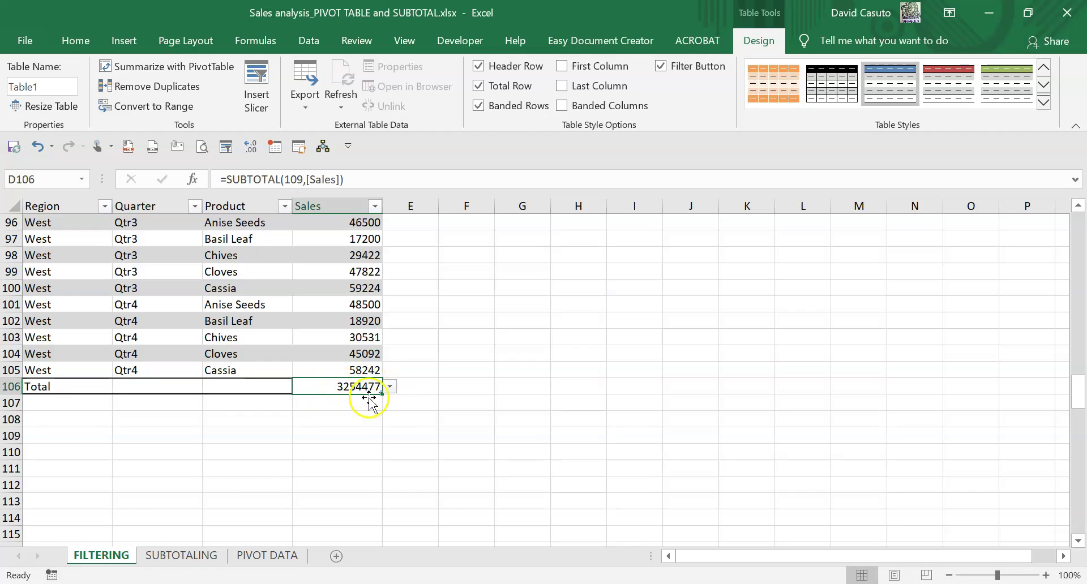
pyautogui.click(390, 387)
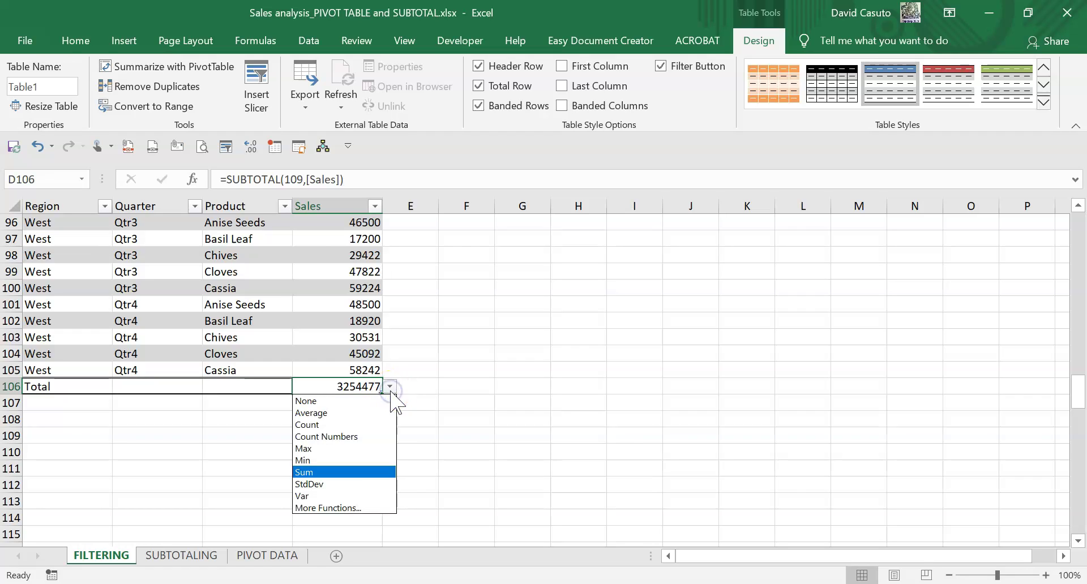
pyautogui.click(322, 424)
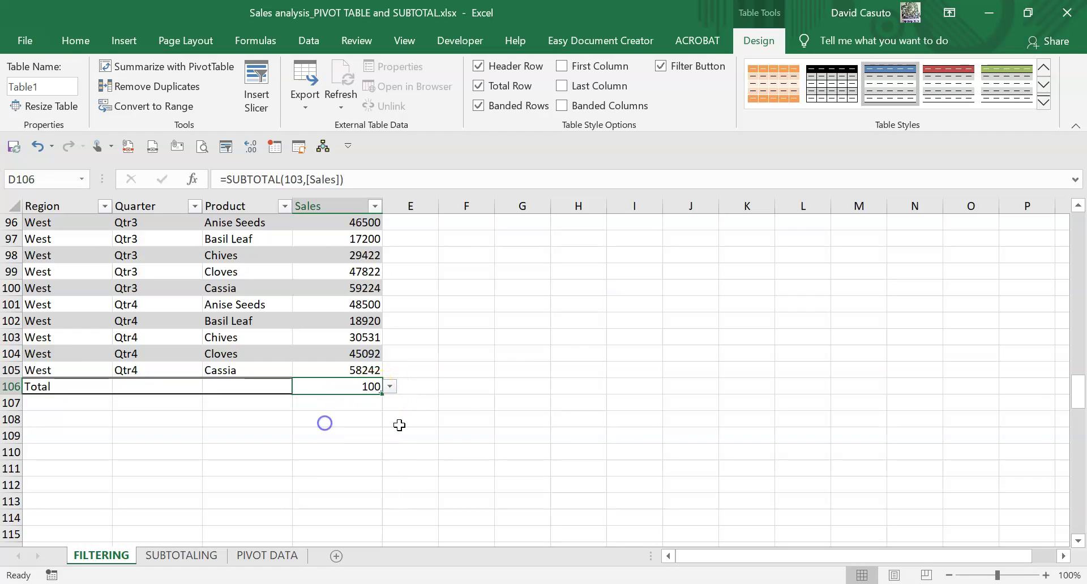
pyautogui.click(390, 388)
pyautogui.click(317, 413)
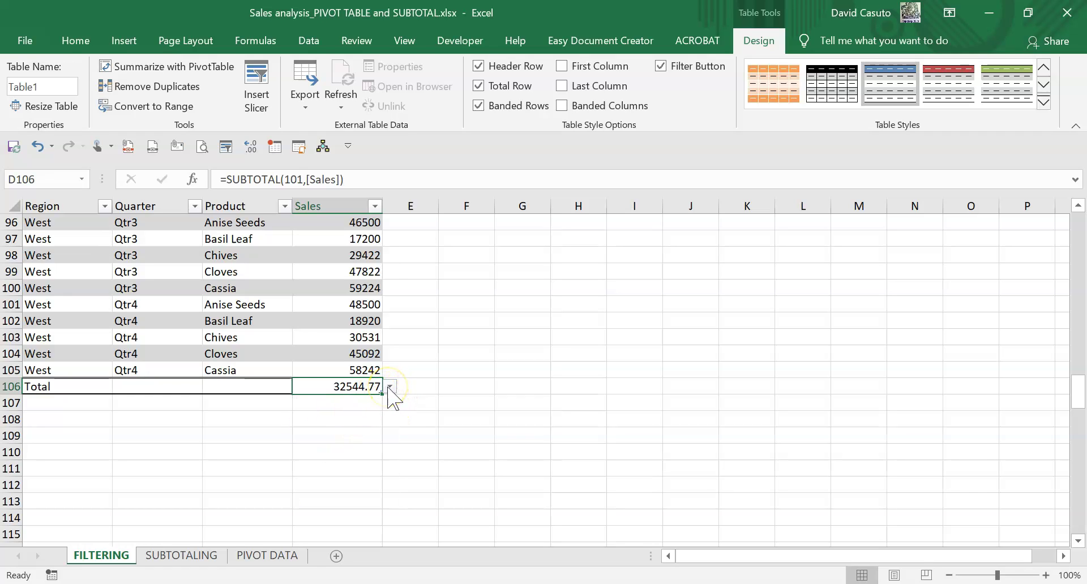
# Set the Sales column's function in the total row to Sum.
pyautogui.click(143, 386)
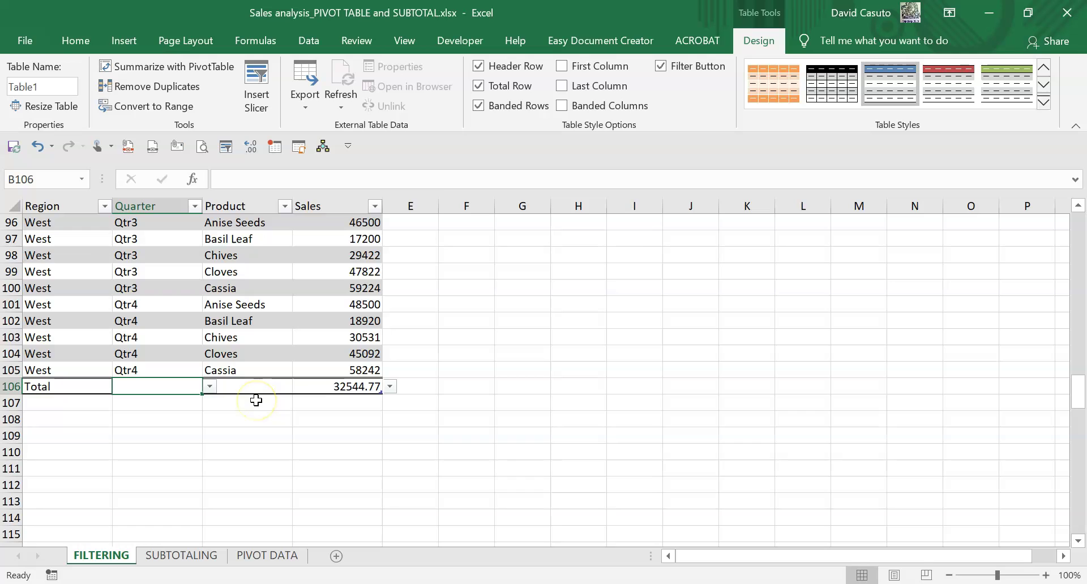
pyautogui.click(388, 388)
pyautogui.click(374, 387)
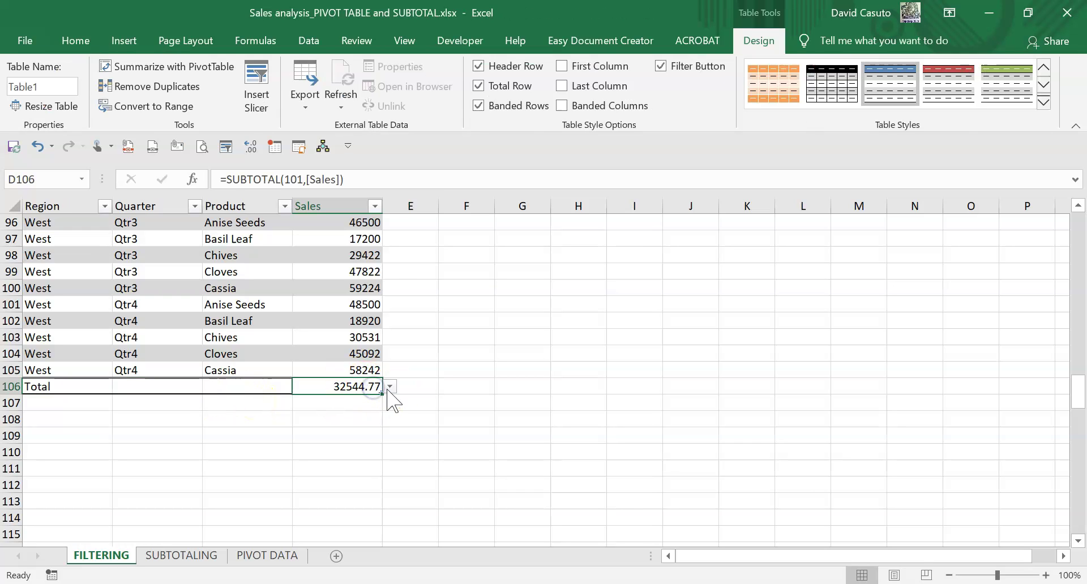
pyautogui.click(389, 387)
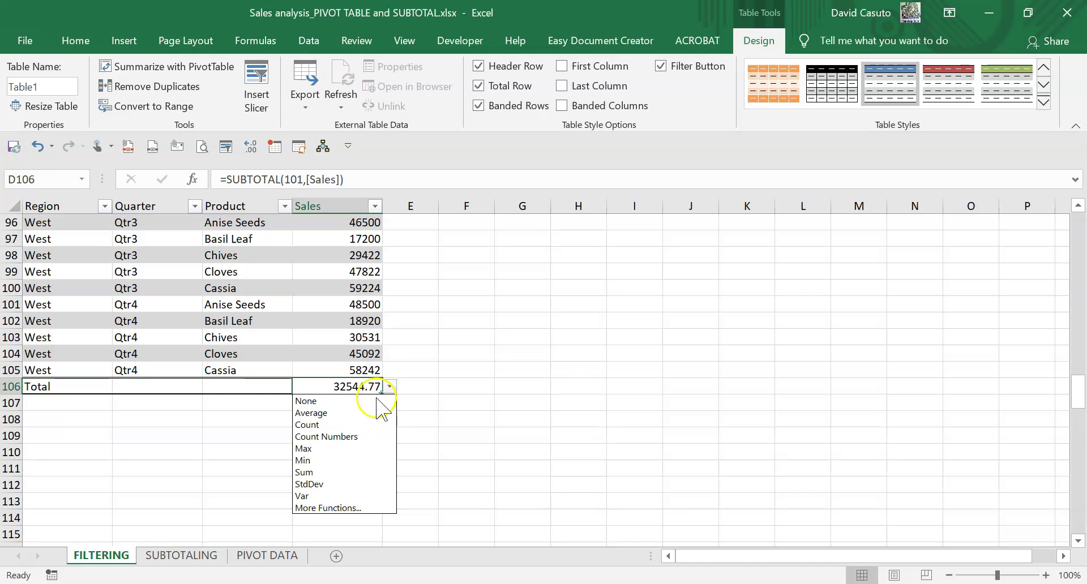
pyautogui.click(317, 473)
# Add a Commission column to the table by entering its heading in E5, beside Sales.
pyautogui.scroll(1, 528, 402)
pyautogui.scroll(20, 529, 421)
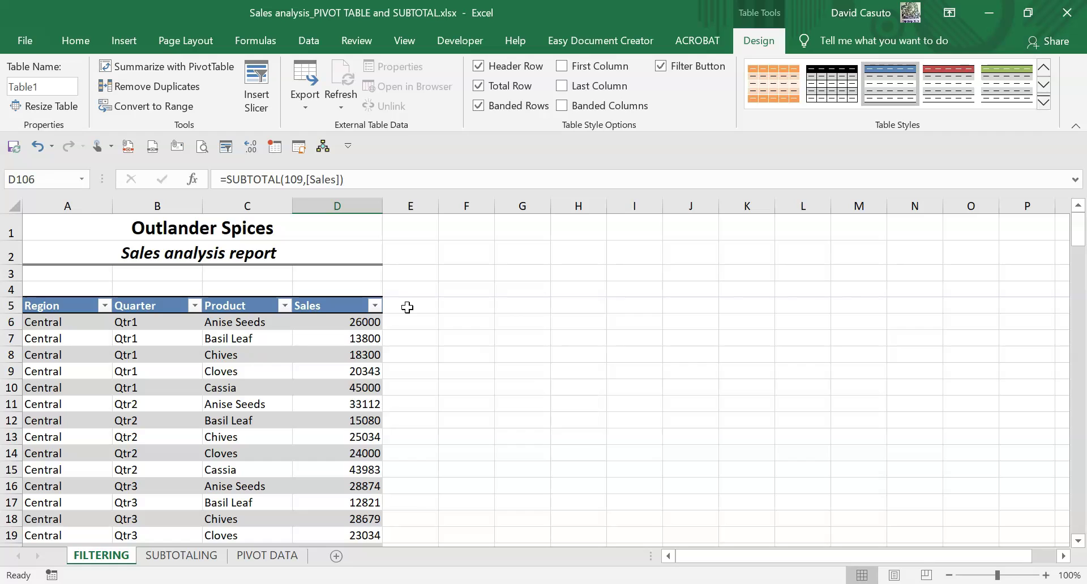
pyautogui.click(408, 308)
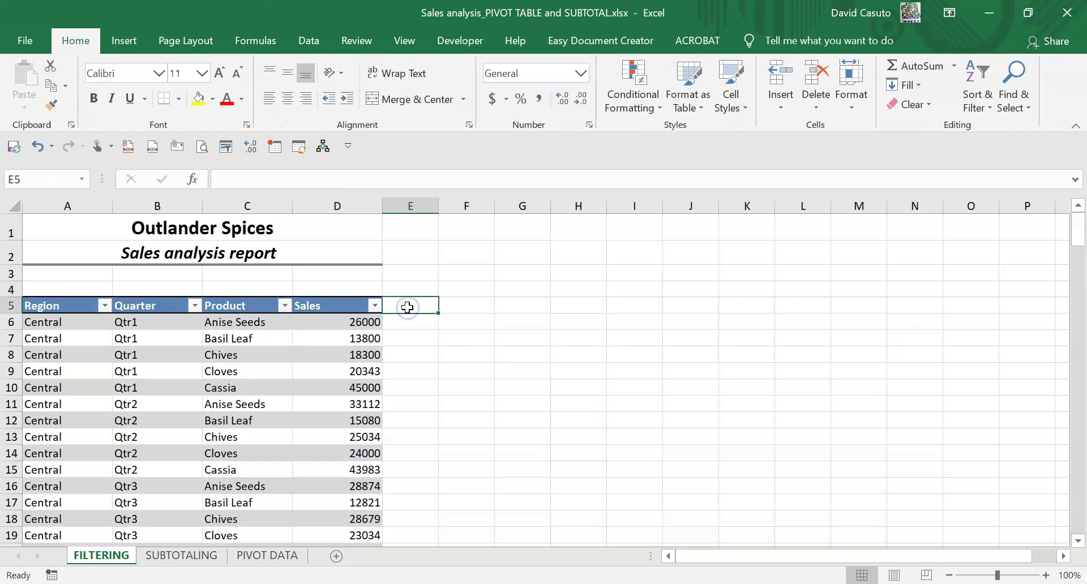
pyautogui.write('Commission')
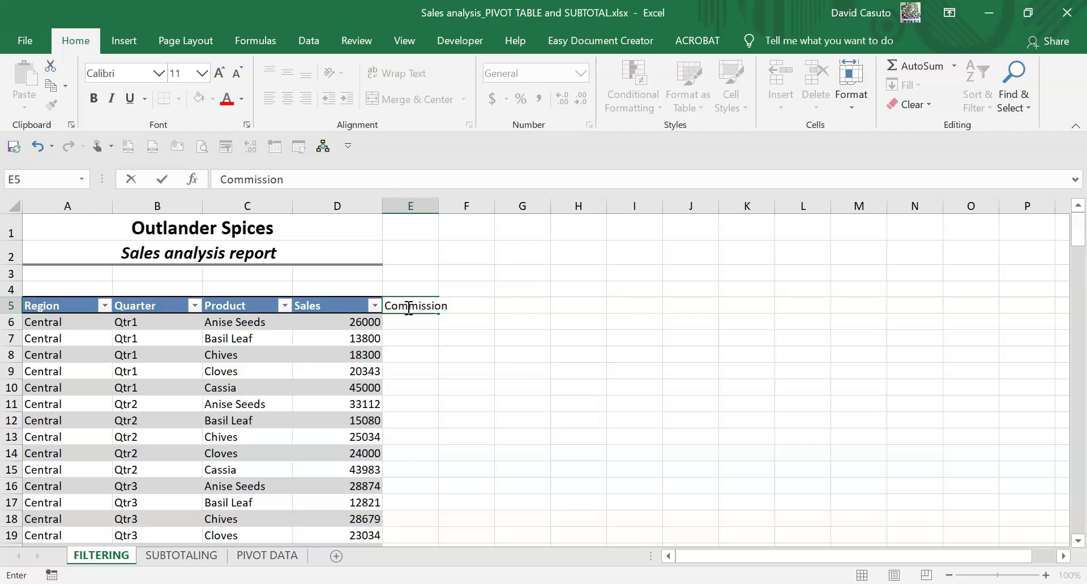
pyautogui.press('Return')
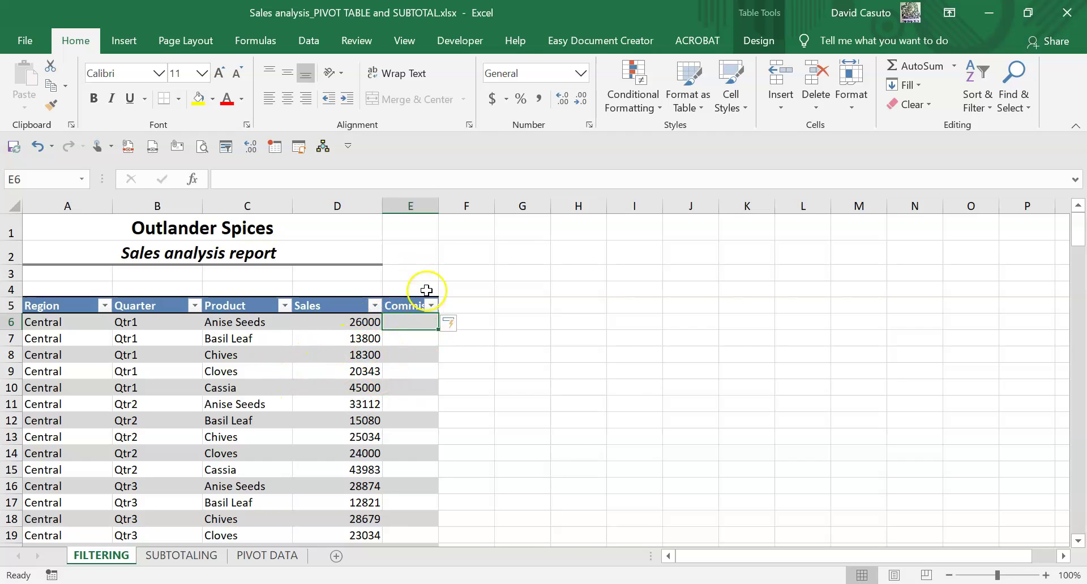
pyautogui.moveTo(438, 206); pyautogui.dragTo(535, 226)
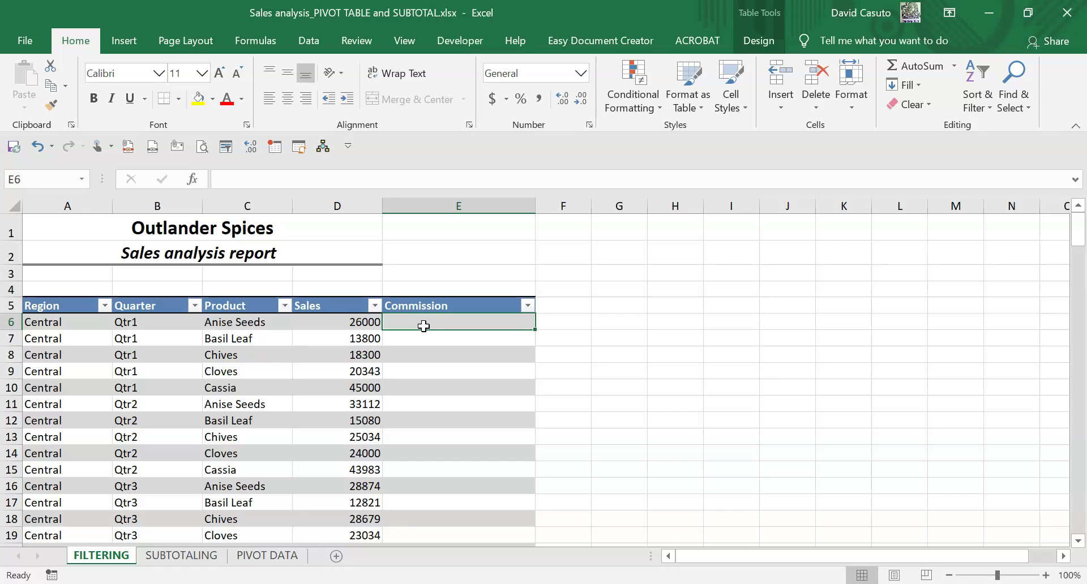
pyautogui.write('=')
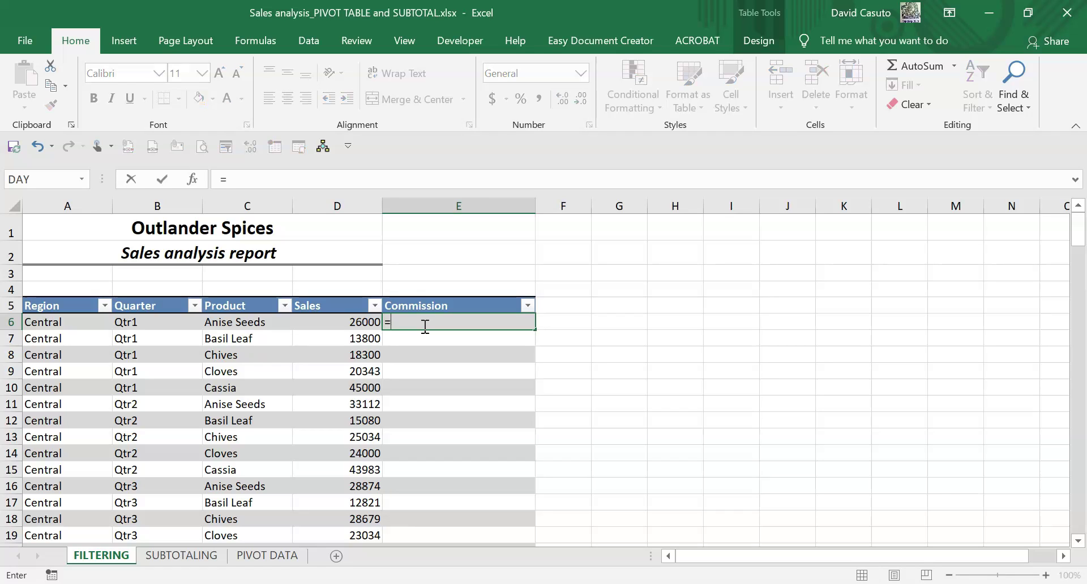
pyautogui.click(376, 305)
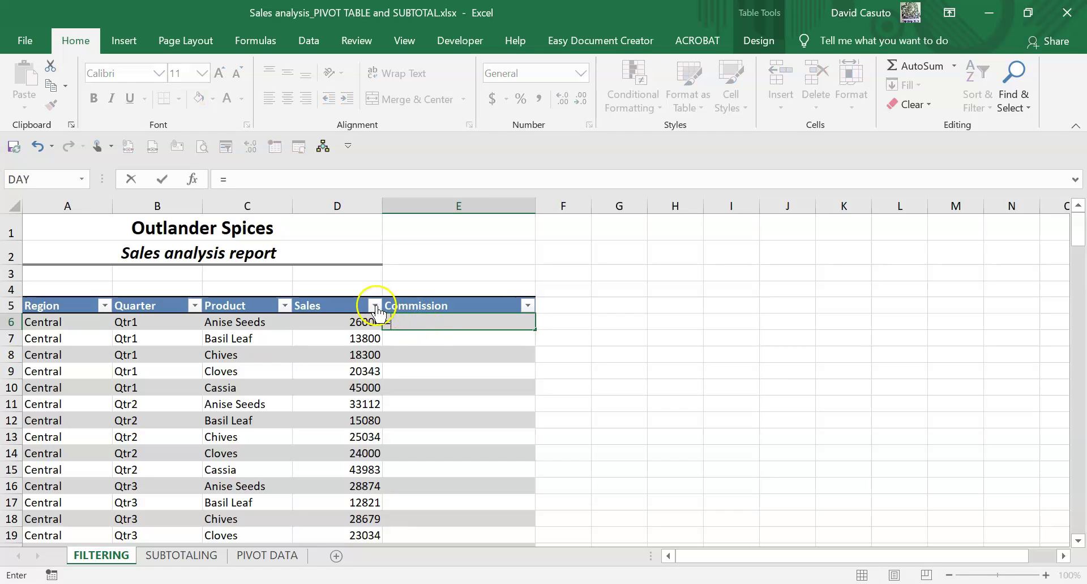
pyautogui.click(323, 321)
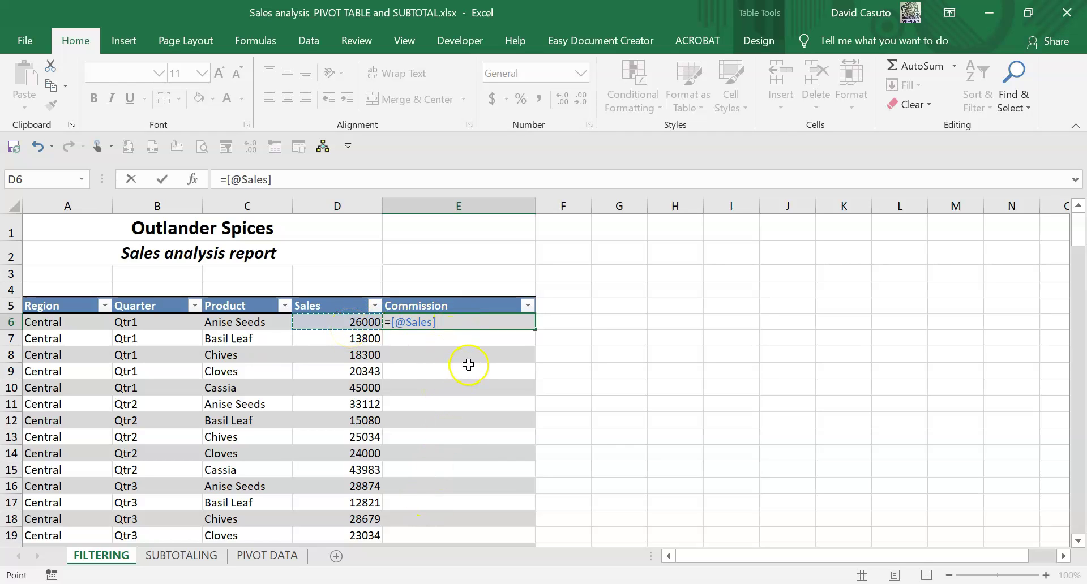
pyautogui.write('*')
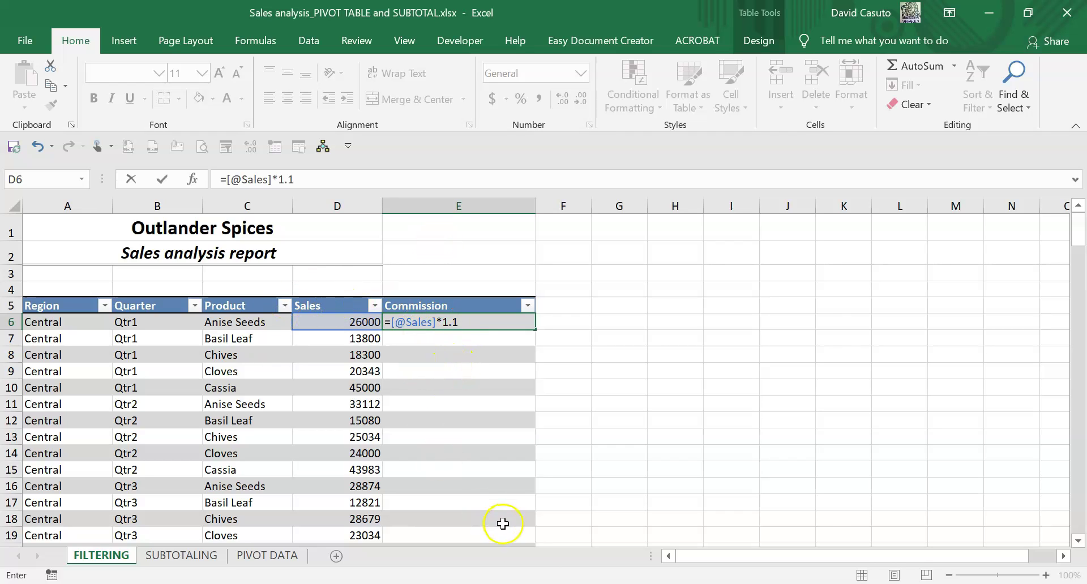
pyautogui.press('Return')
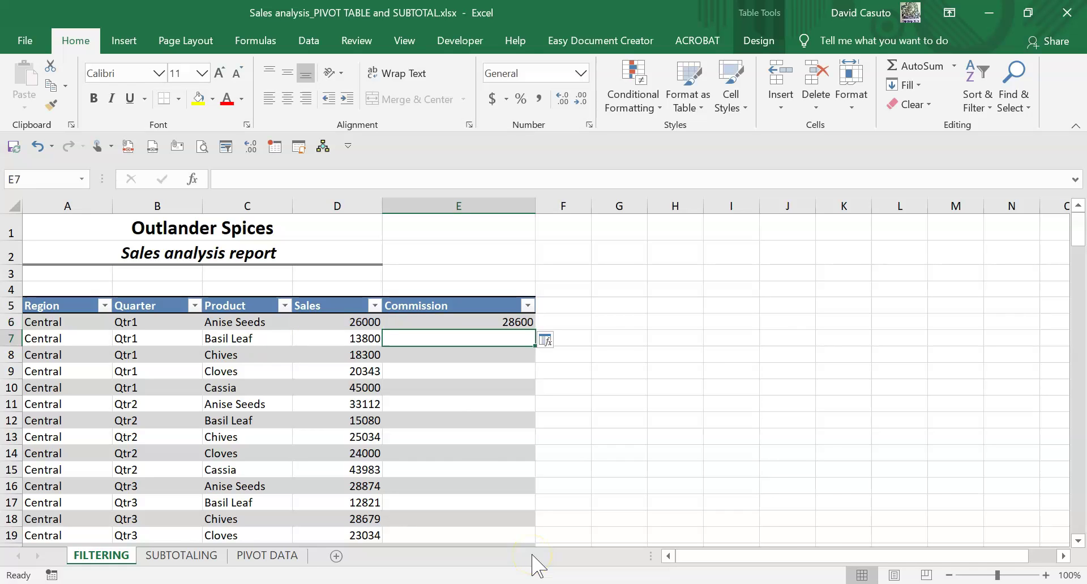
# Overwrite all cells in the Commission column with the formula from E6.
pyautogui.click(546, 340)
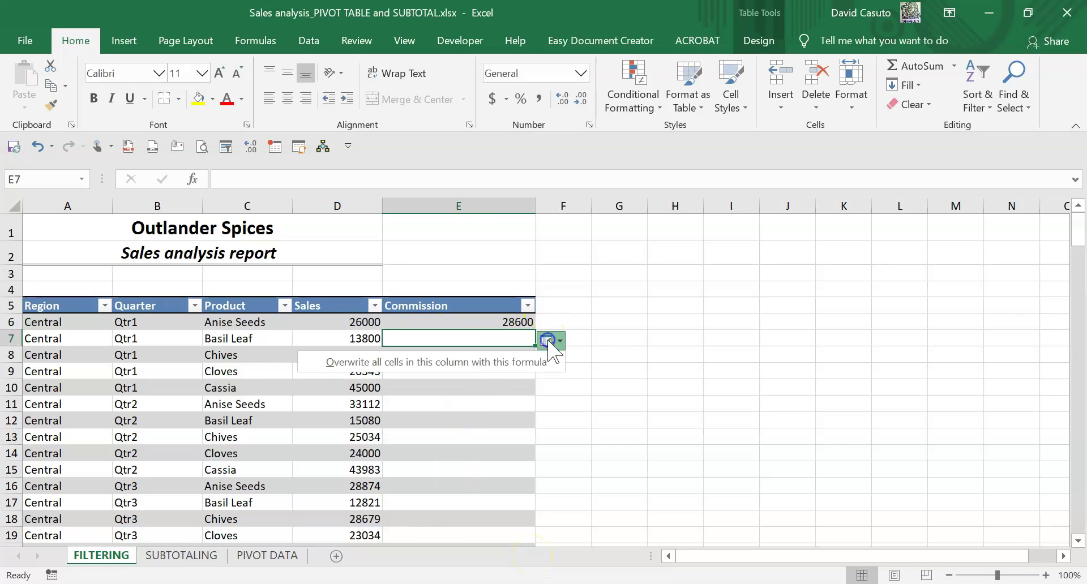
pyautogui.click(512, 359)
pyautogui.scroll(-3, 556, 384)
pyautogui.scroll(3, 553, 388)
pyautogui.scroll(-2, 518, 388)
pyautogui.scroll(2, 530, 393)
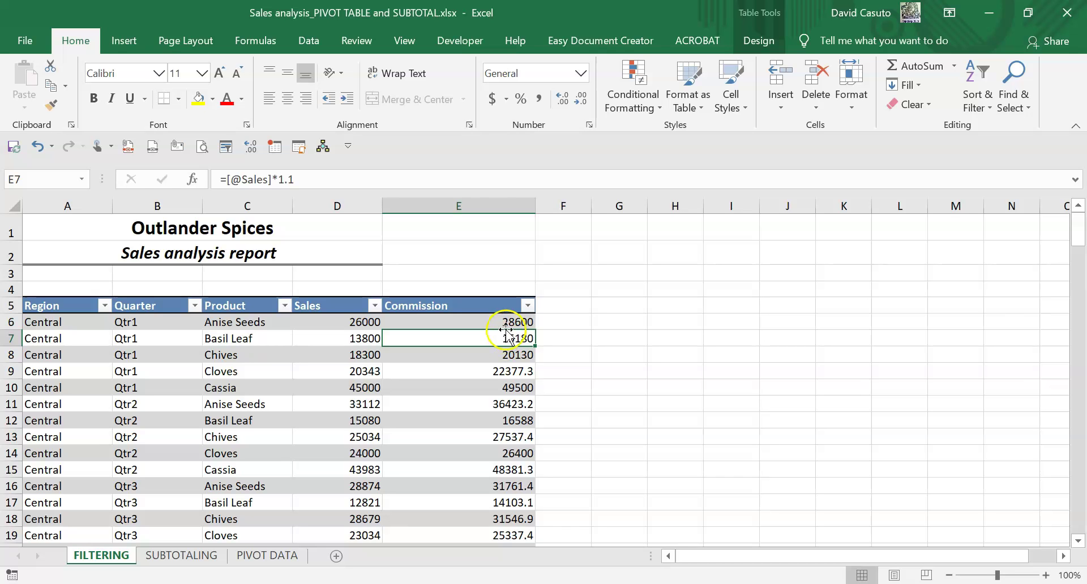
pyautogui.scroll(-3, 531, 361)
pyautogui.scroll(-5, 531, 361)
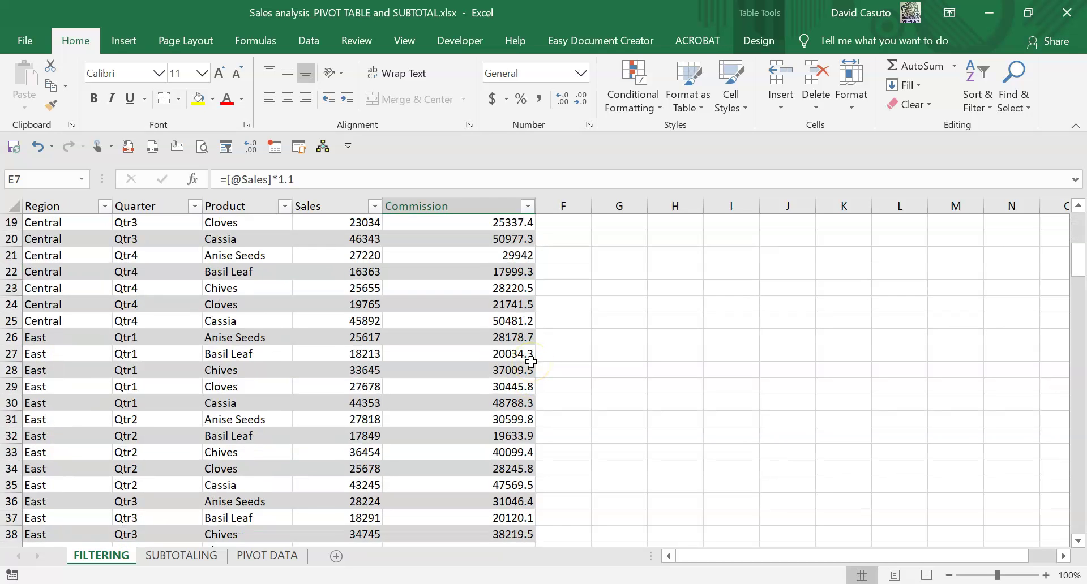
pyautogui.scroll(8, 531, 361)
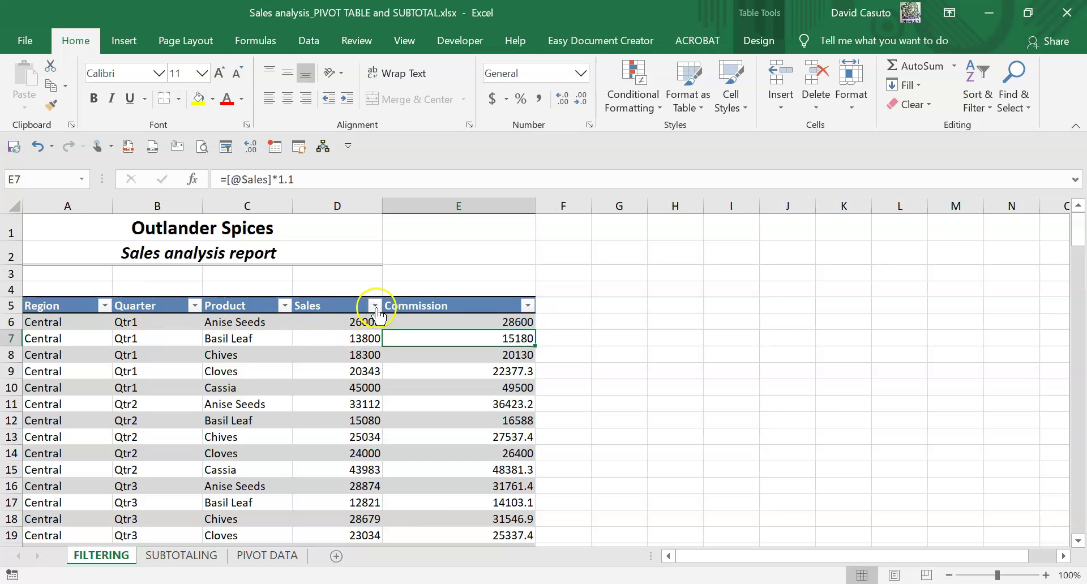
# Filter the Product column to show only Anise Seeds and Basil Leaf.
pyautogui.click(284, 306)
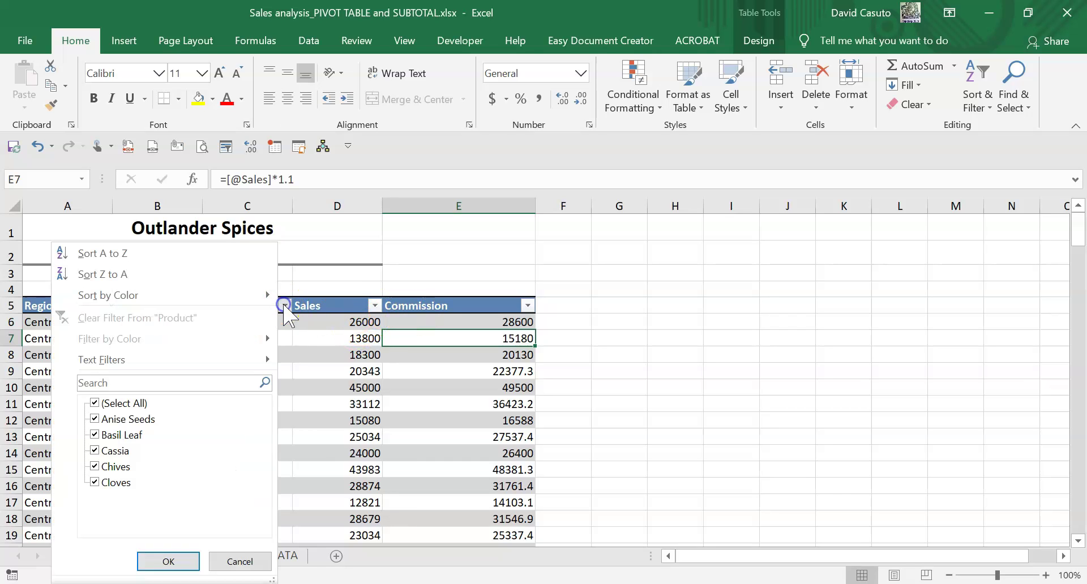
pyautogui.click(94, 404)
pyautogui.click(94, 419)
pyautogui.click(92, 435)
pyautogui.click(168, 561)
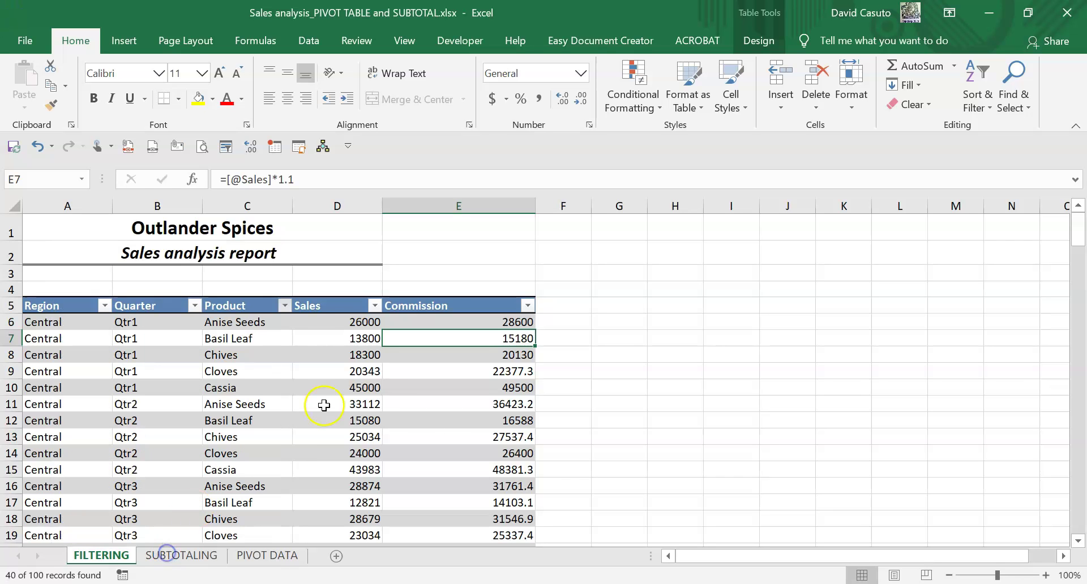
pyautogui.scroll(-1, 384, 411)
pyautogui.scroll(1, 384, 411)
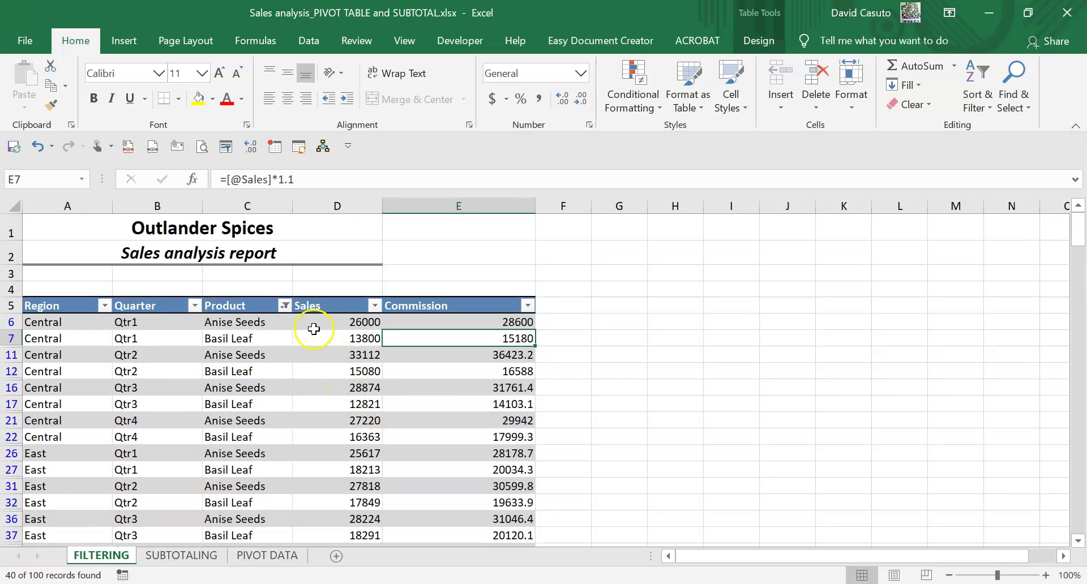
# Sort the filtered table by Product from A to Z.
pyautogui.click(284, 305)
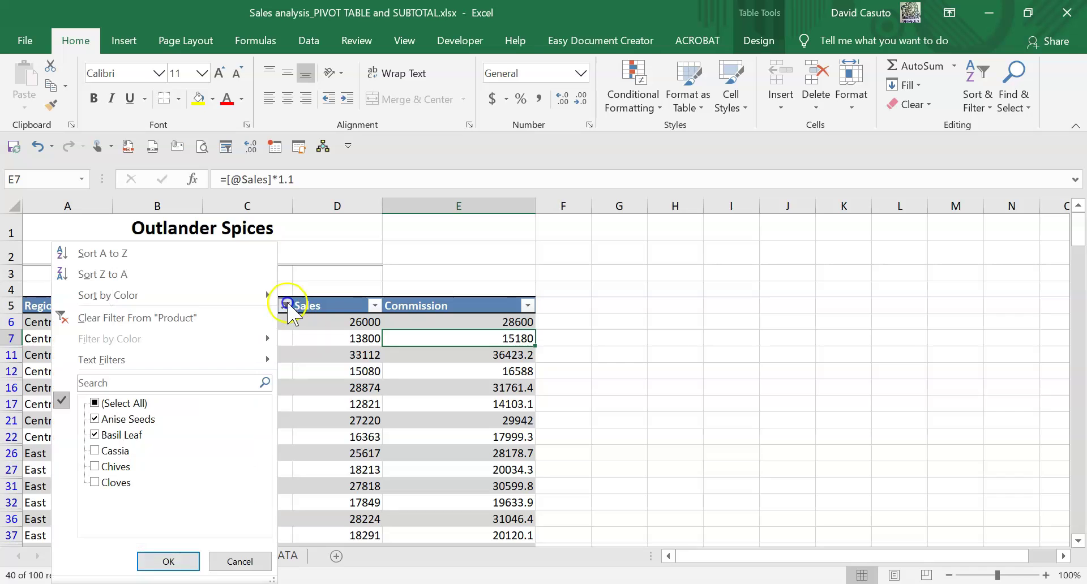
pyautogui.click(182, 253)
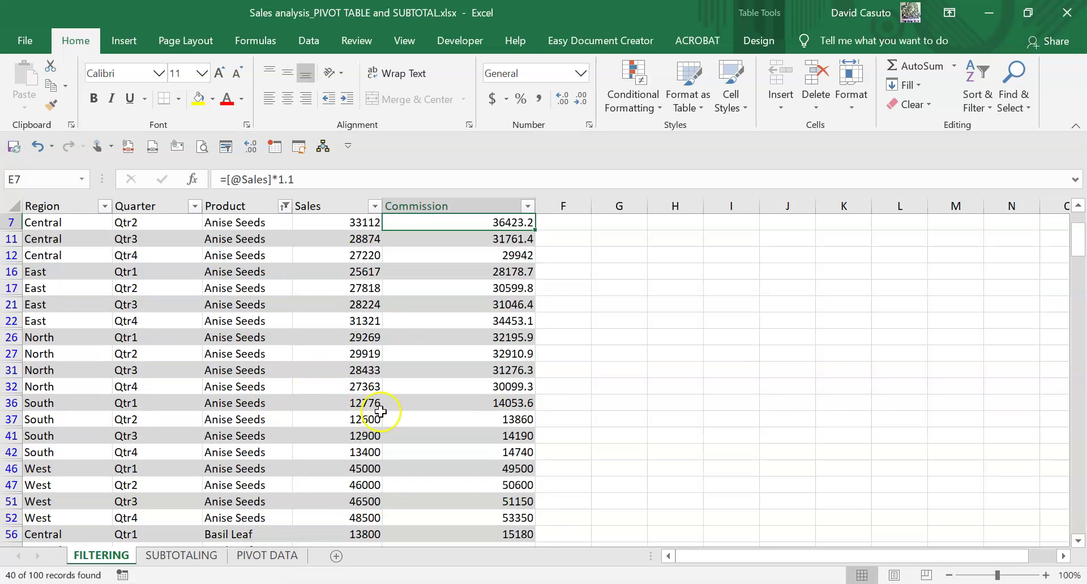
pyautogui.scroll(-4, 376, 412)
pyautogui.scroll(-1, 377, 413)
pyautogui.scroll(5, 377, 413)
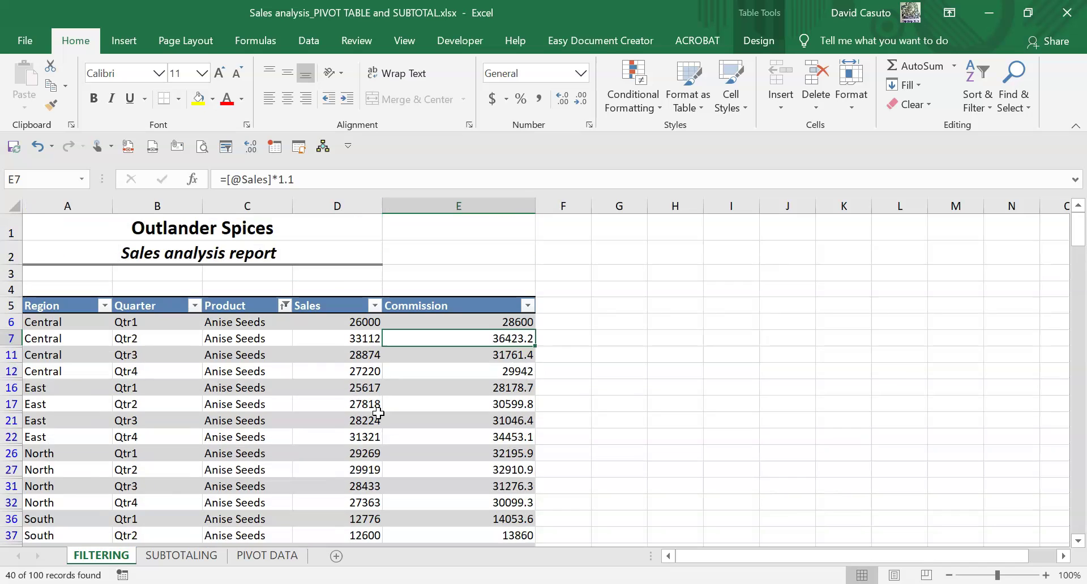
# Insert a slicer for the Product field and place it in the empty area beside the Commission column.
pyautogui.click(759, 40)
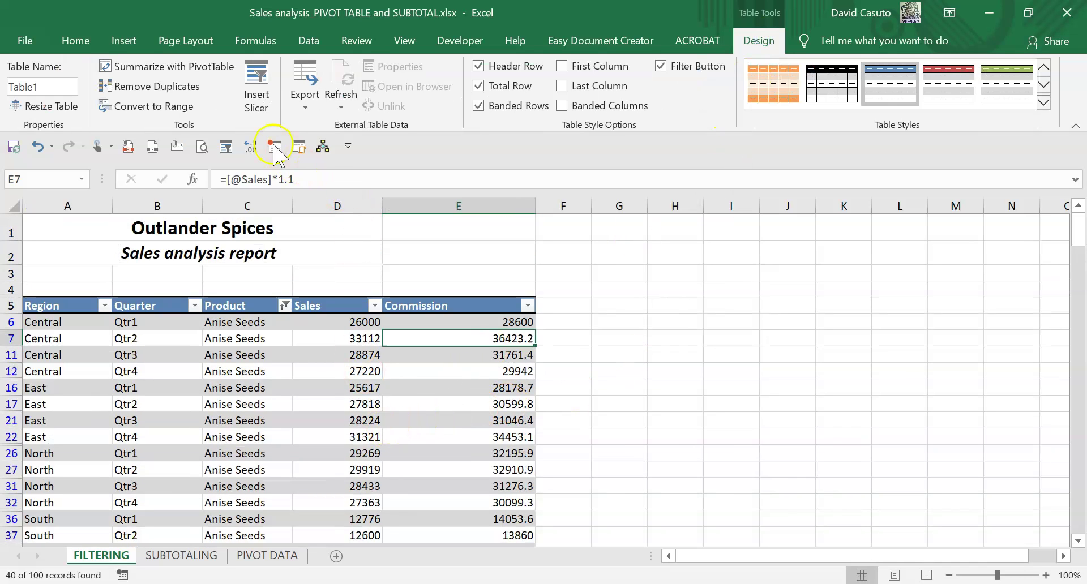
pyautogui.click(260, 95)
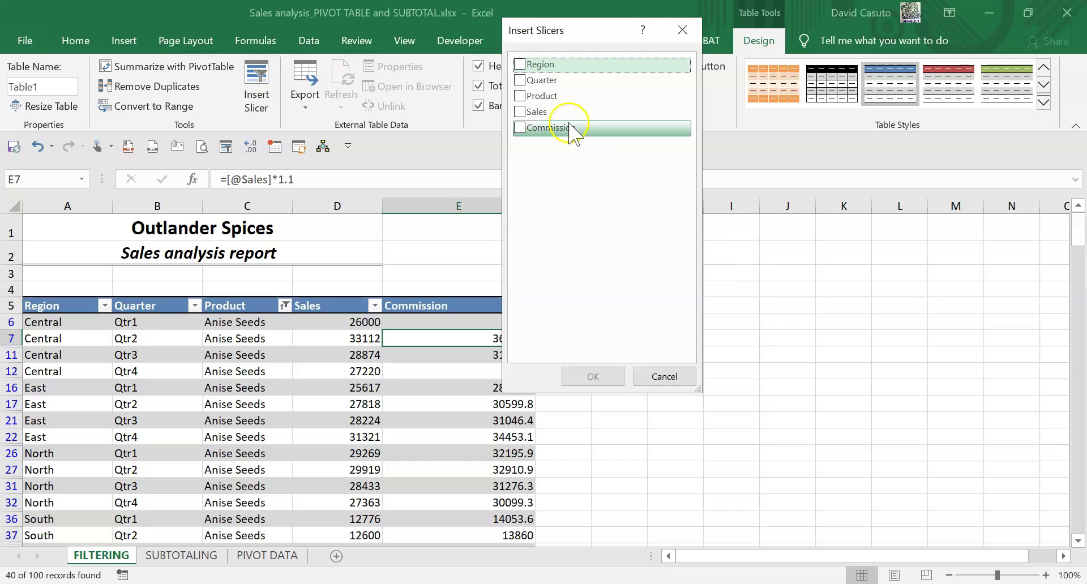
pyautogui.click(520, 96)
pyautogui.click(599, 377)
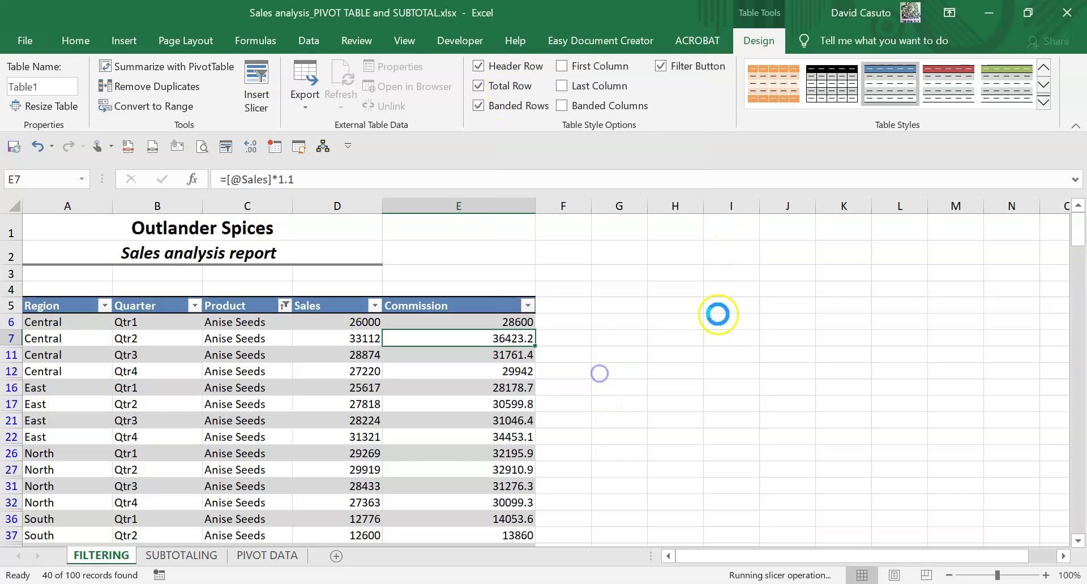
pyautogui.moveTo(524, 284); pyautogui.dragTo(615, 280)
# Try the slicer's Cassia, Chives, Cloves and Basil Leaf filters, settle on Anise Seeds, and move the slicer level with the table's header row.
pyautogui.click(600, 354)
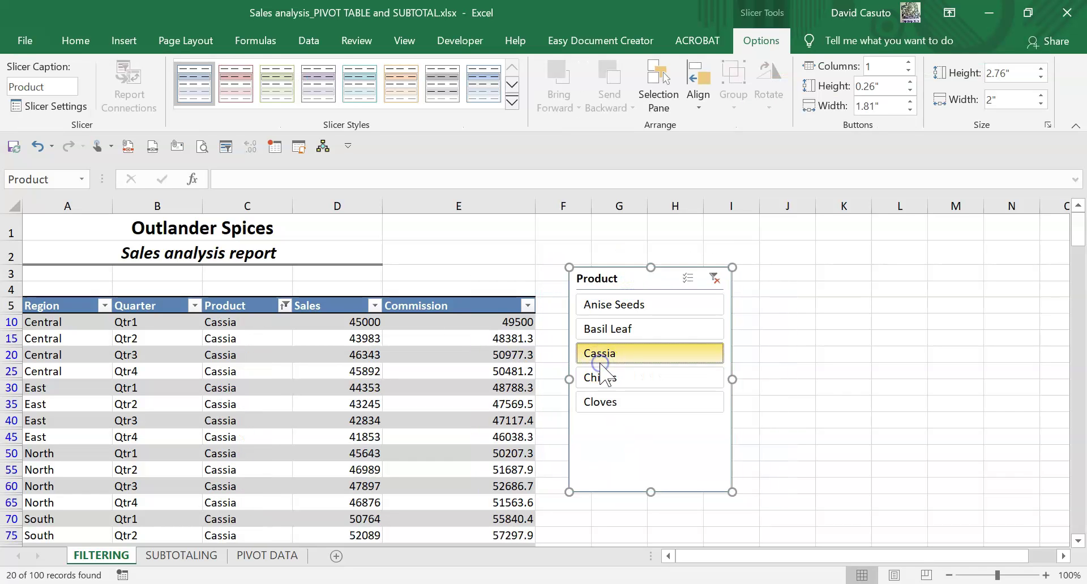
pyautogui.click(610, 377)
pyautogui.click(608, 401)
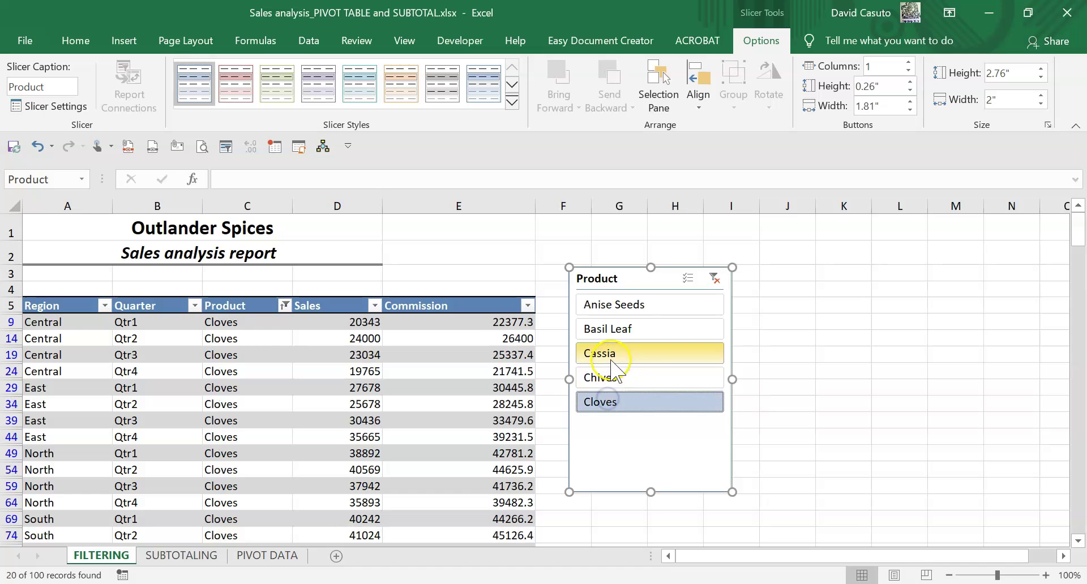
pyautogui.click(610, 355)
pyautogui.click(601, 331)
pyautogui.click(597, 306)
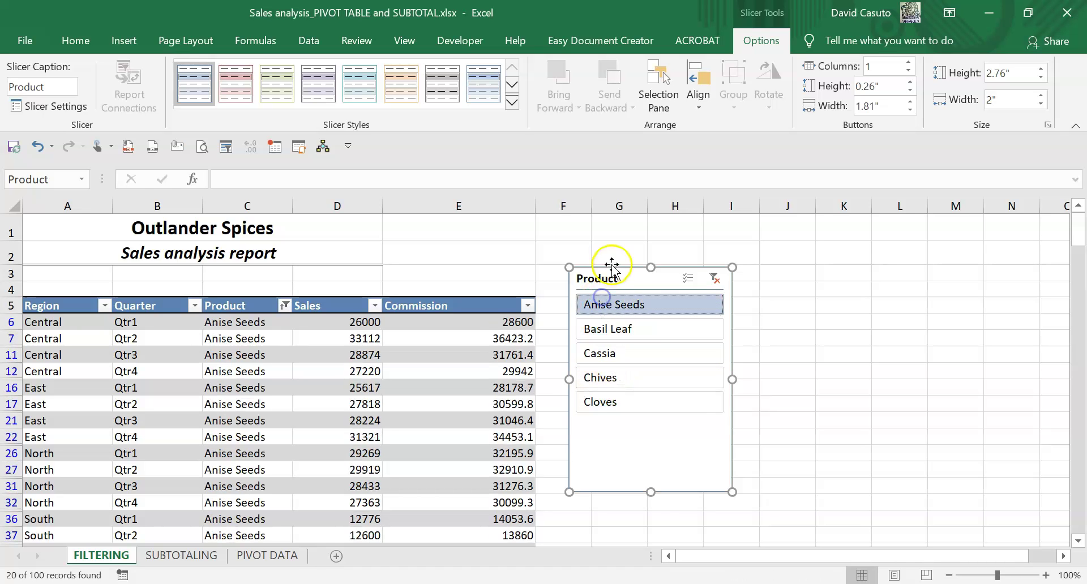
pyautogui.moveTo(603, 281); pyautogui.dragTo(597, 317)
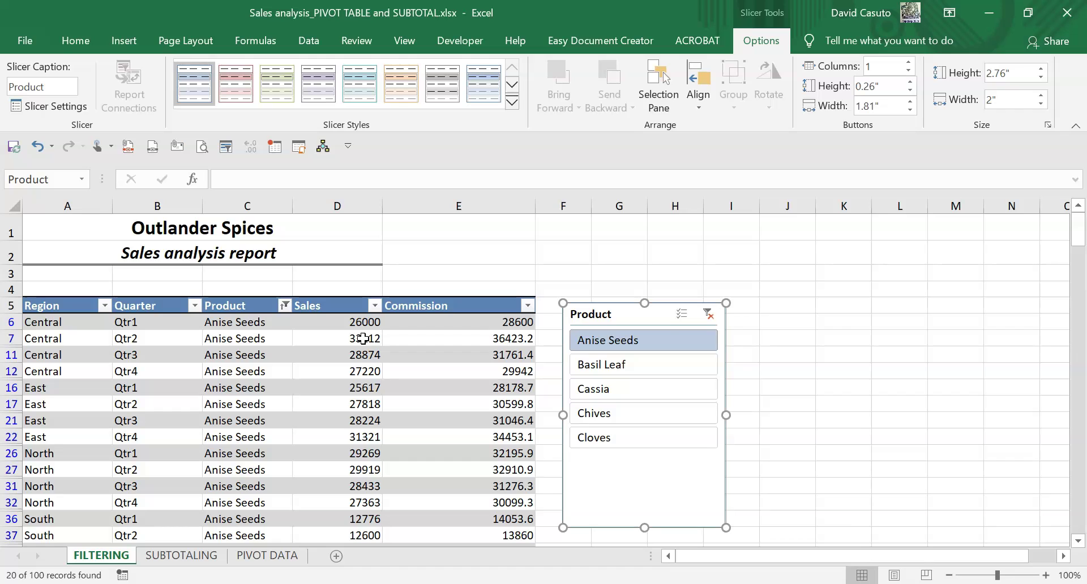
# Examine the filtered Anise Seeds rows down to the Sales total, checking how the column headings behave while moving through the table.
pyautogui.click(311, 400)
pyautogui.scroll(-1, 266, 379)
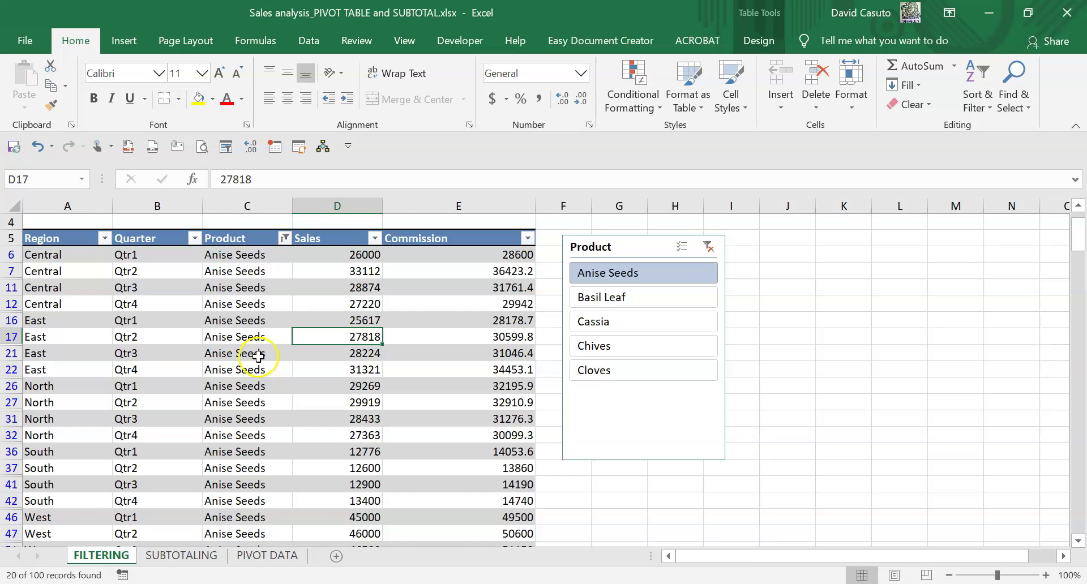
pyautogui.scroll(-2, 258, 357)
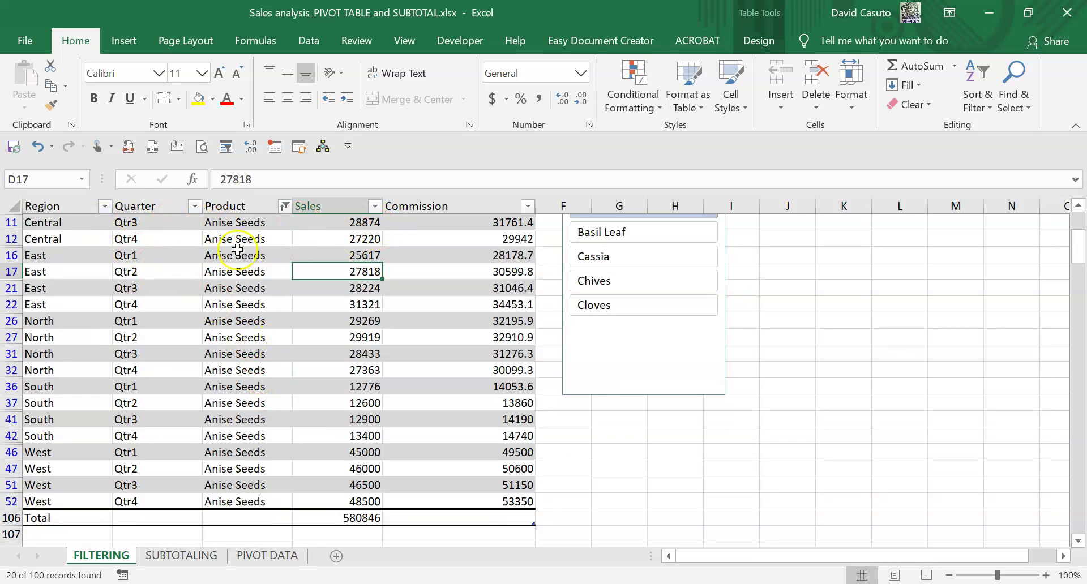
pyautogui.scroll(3, 284, 311)
pyautogui.scroll(-5, 284, 311)
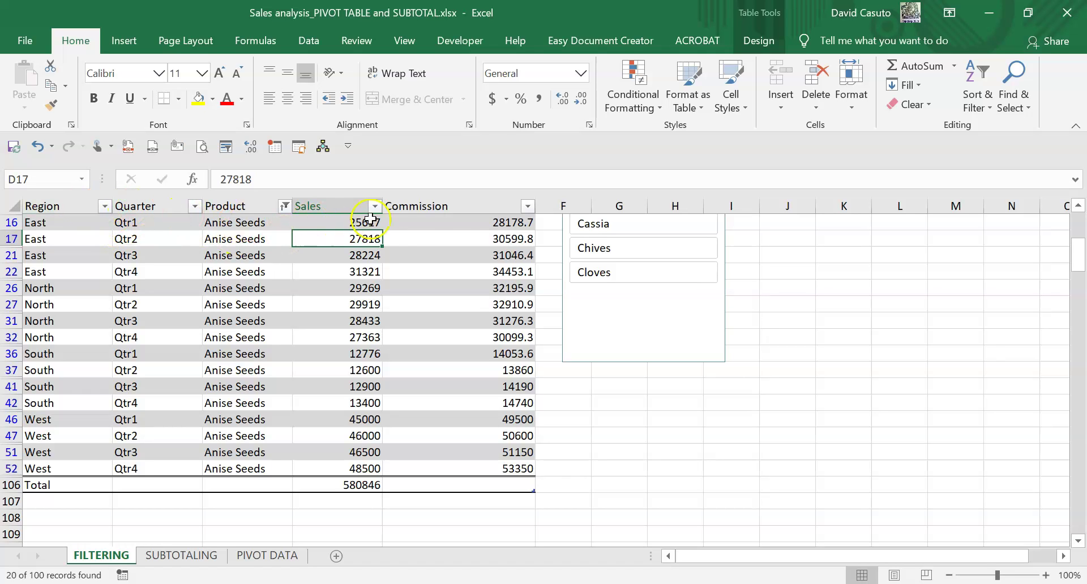
pyautogui.scroll(2, 323, 317)
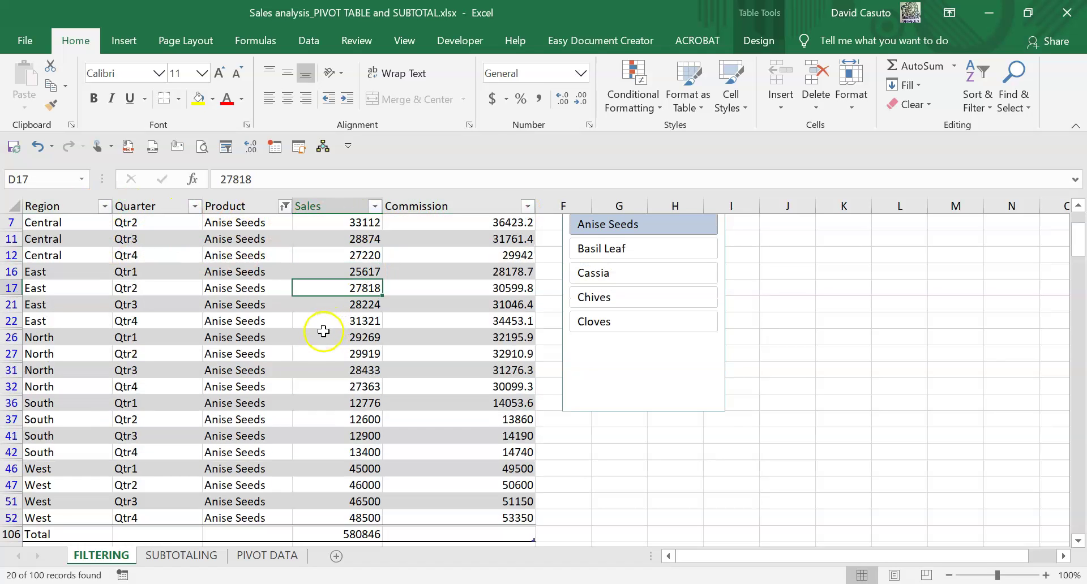
pyautogui.scroll(1, 315, 340)
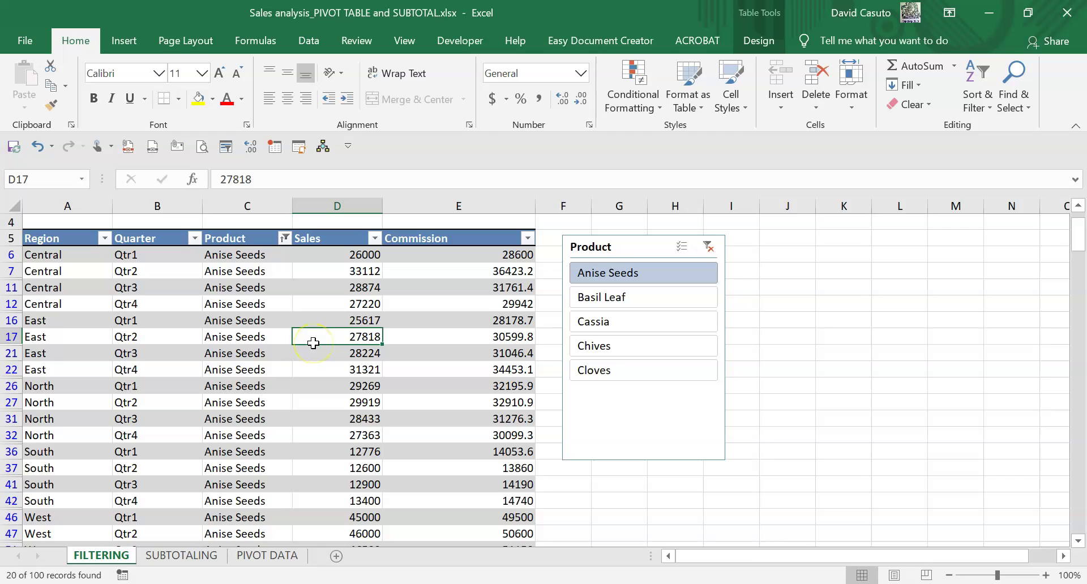